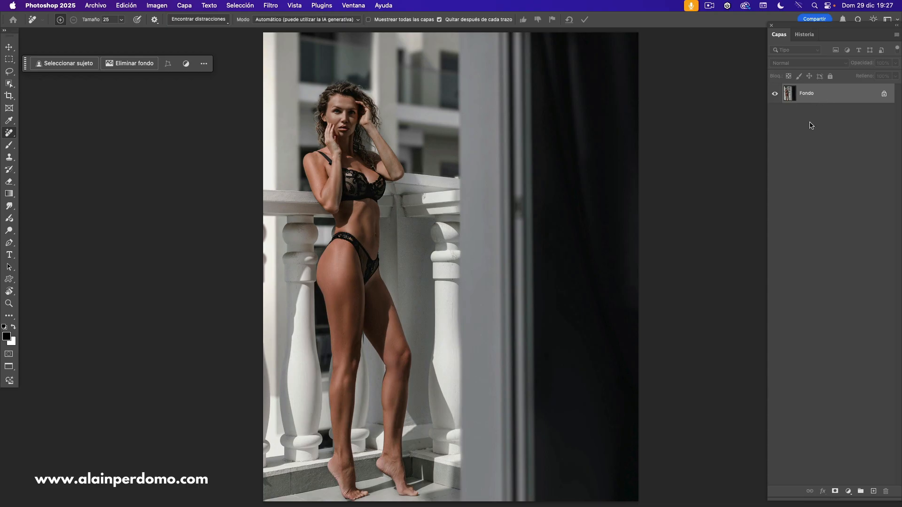
Step: Duplicate the background layer and open the copy in an enlarged Liquify window
key("super+j")
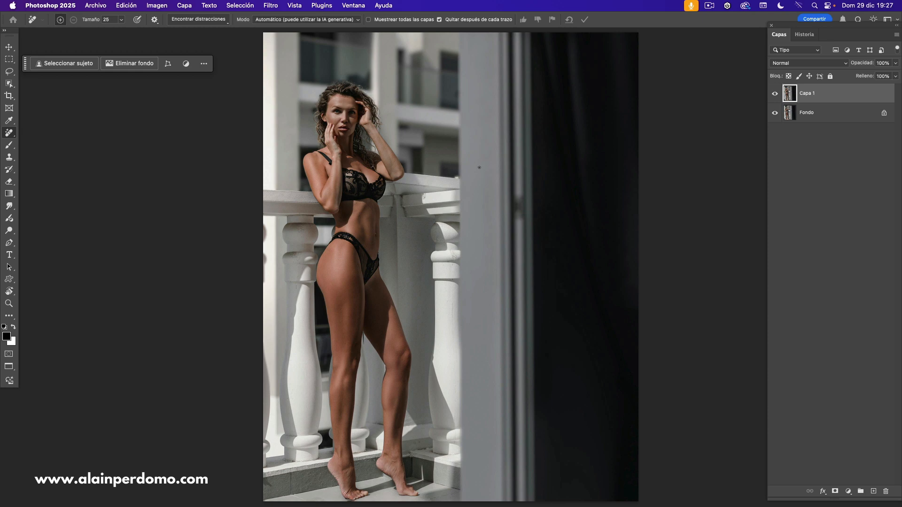
left_click(271, 6)
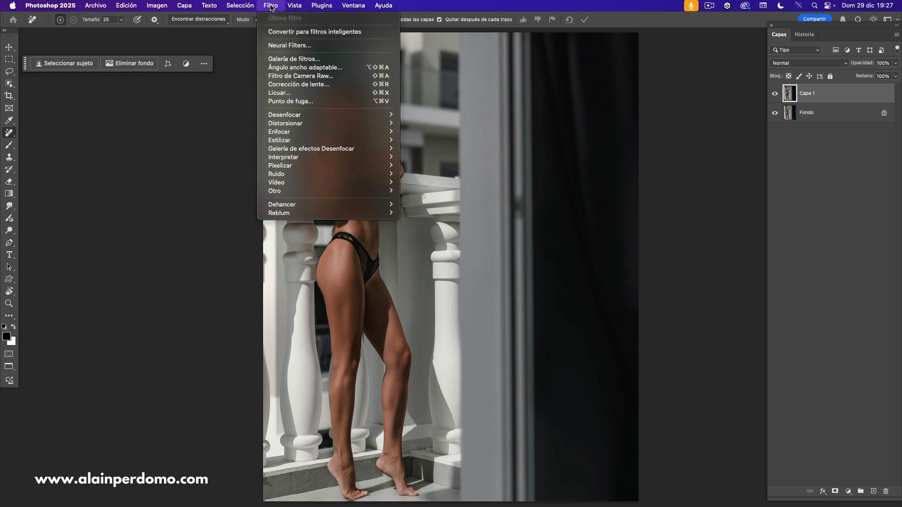
left_click(279, 93)
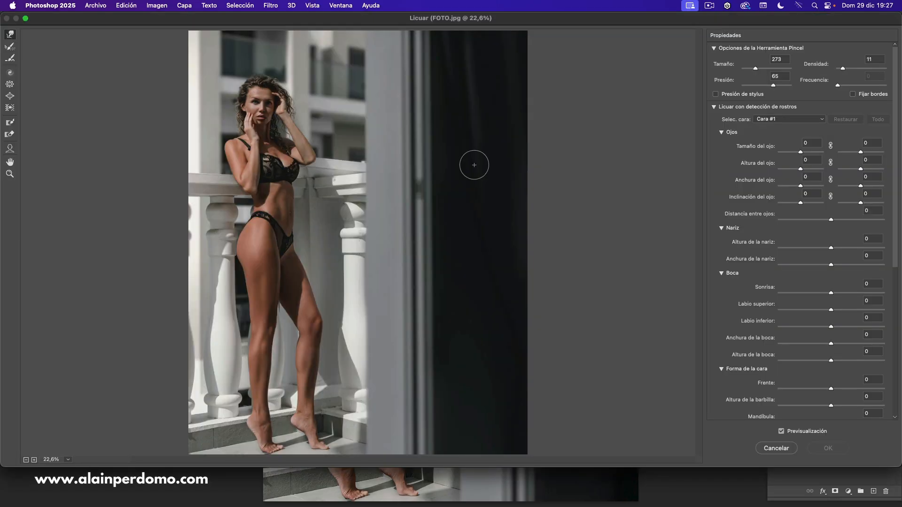
left_click(25, 18)
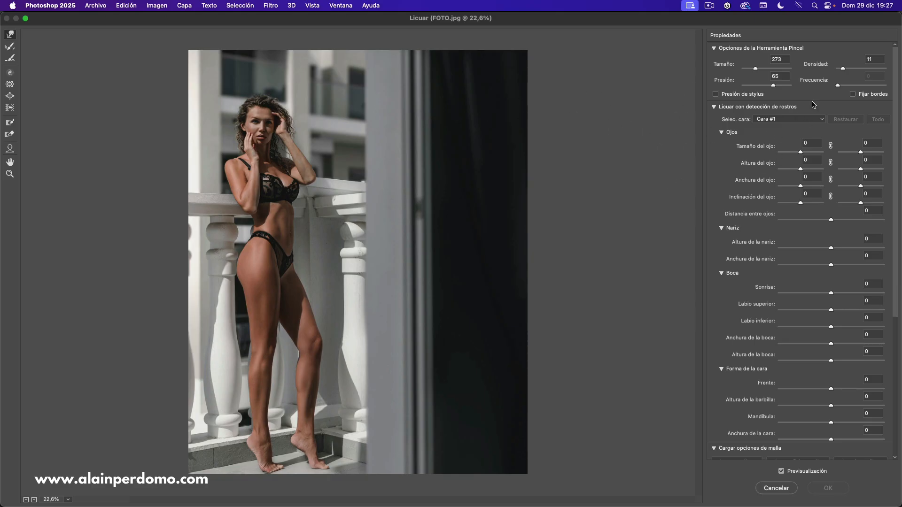
Step: Collapse the mesh loading options, then try masking the whole image, inverting the mask and clearing it
left_click_drag(896, 113, 892, 258)
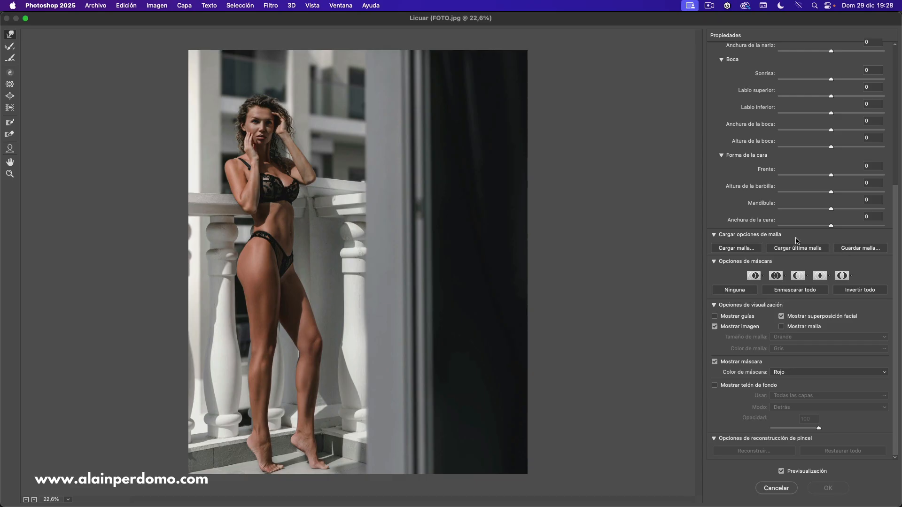
left_click(714, 235)
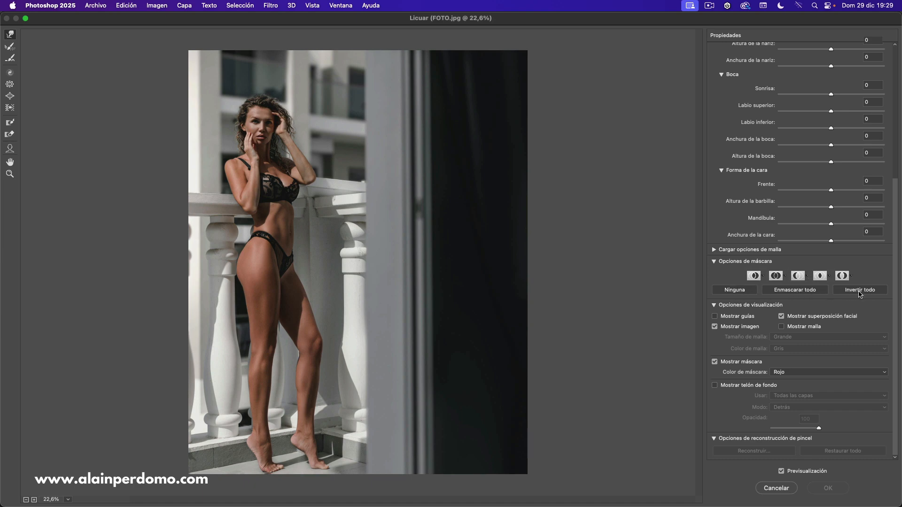
left_click(795, 291)
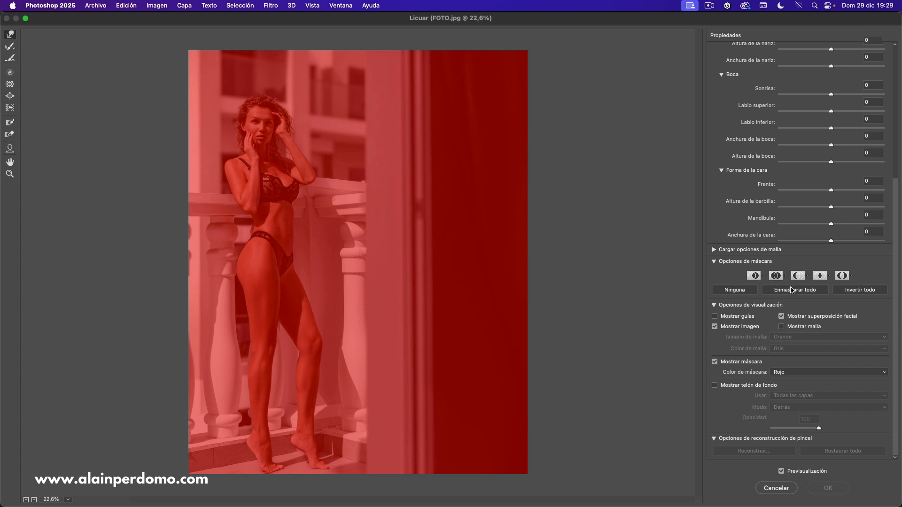
left_click(854, 292)
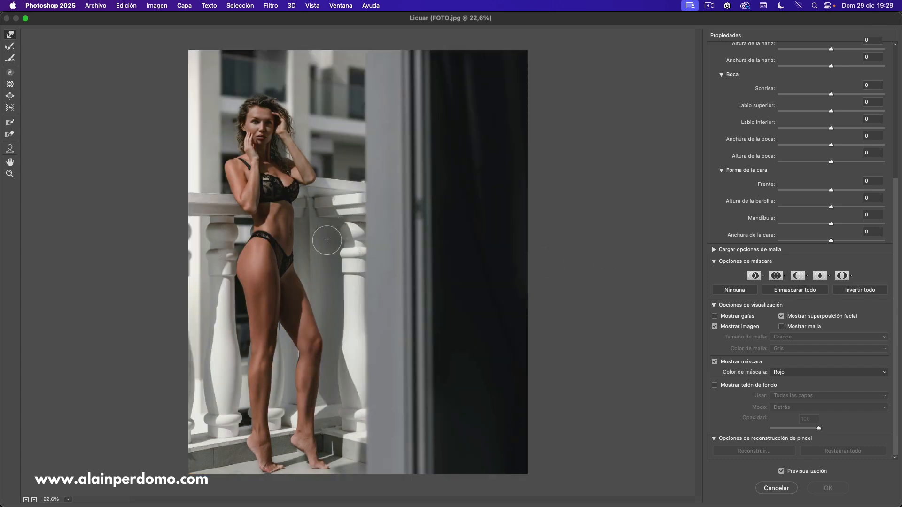
left_click(794, 293)
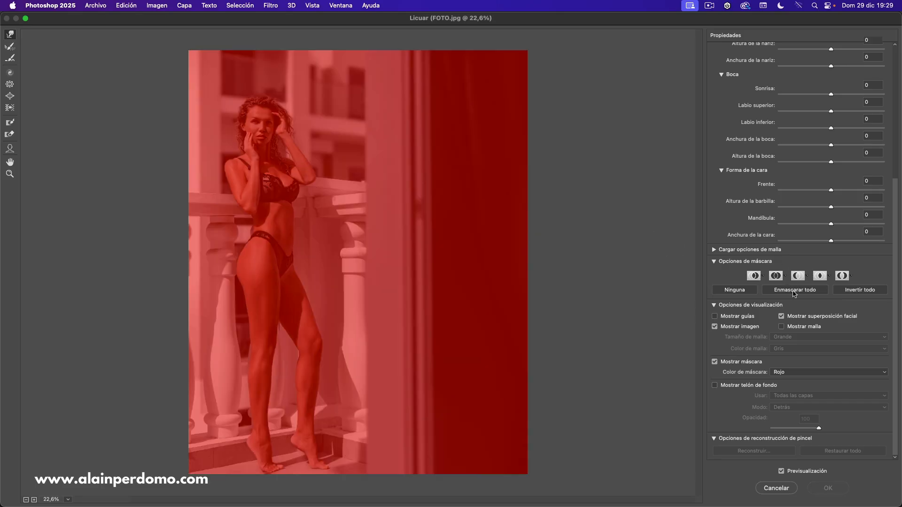
left_click(736, 291)
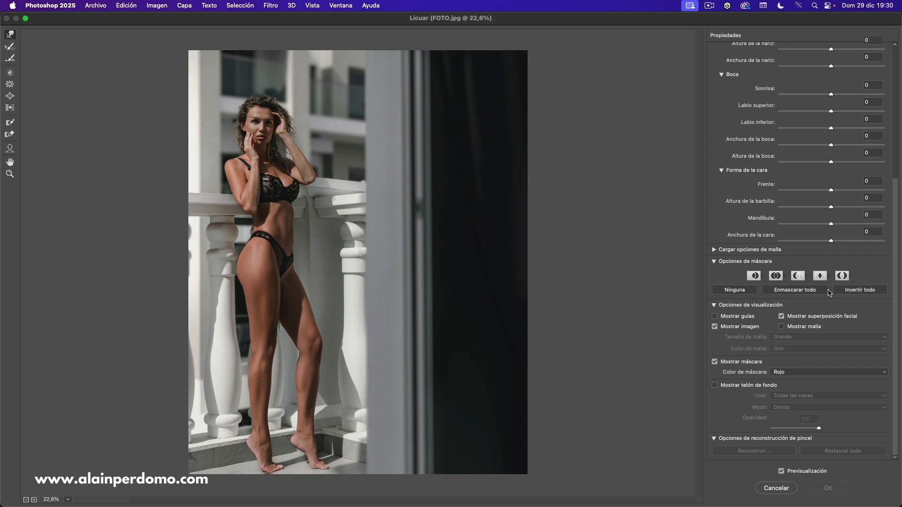
Step: Mask the whole image, thaw the figure's head, torso and upper thighs with the size 340 brush, and clear the mask
left_click(793, 290)
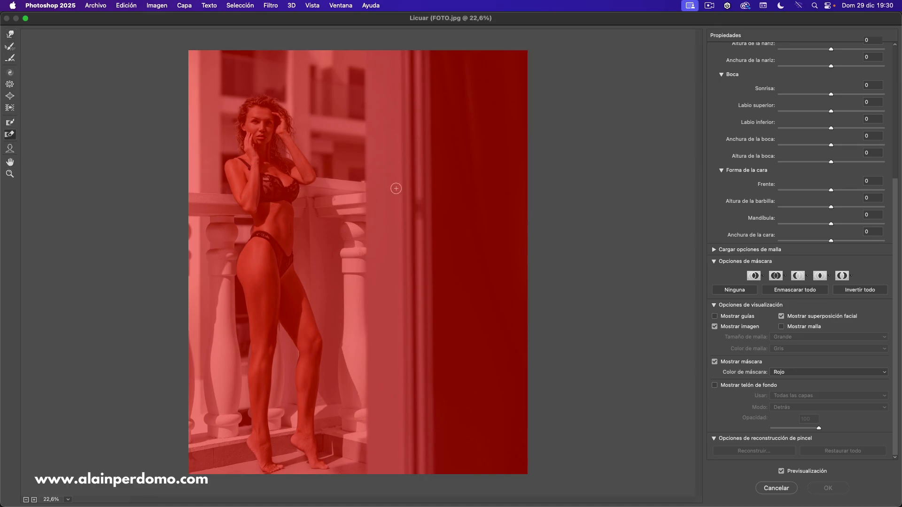
left_click_drag(895, 209, 901, 75)
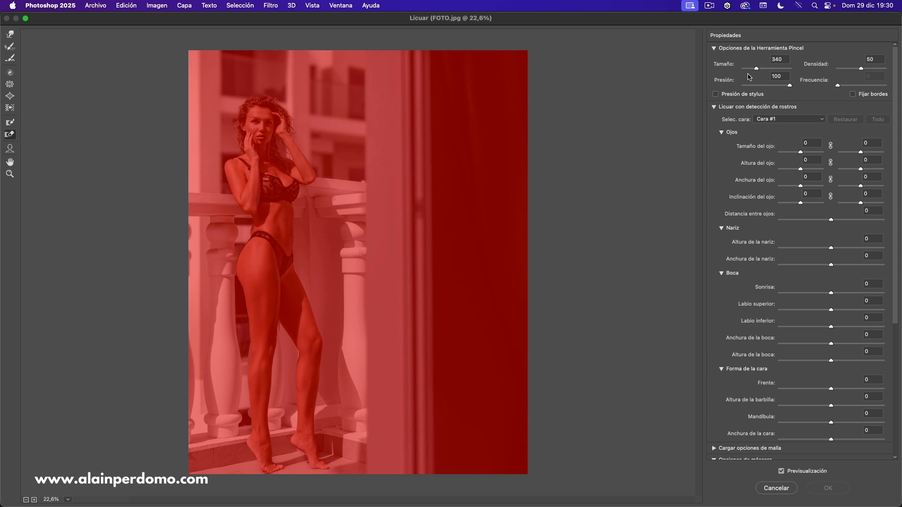
mouse_move(271, 176)
left_mouse_down()
mouse_move(260, 118)
mouse_move(260, 168)
mouse_move(249, 176)
mouse_move(263, 193)
mouse_move(281, 187)
mouse_move(280, 171)
mouse_move(259, 265)
mouse_move(273, 284)
mouse_move(264, 285)
mouse_move(267, 304)
mouse_move(277, 289)
mouse_move(274, 248)
mouse_move(271, 315)
mouse_move(279, 316)
mouse_move(255, 167)
mouse_move(257, 186)
mouse_move(261, 168)
mouse_move(279, 186)
mouse_move(301, 188)
mouse_move(282, 175)
mouse_move(301, 176)
mouse_move(282, 201)
left_mouse_up()
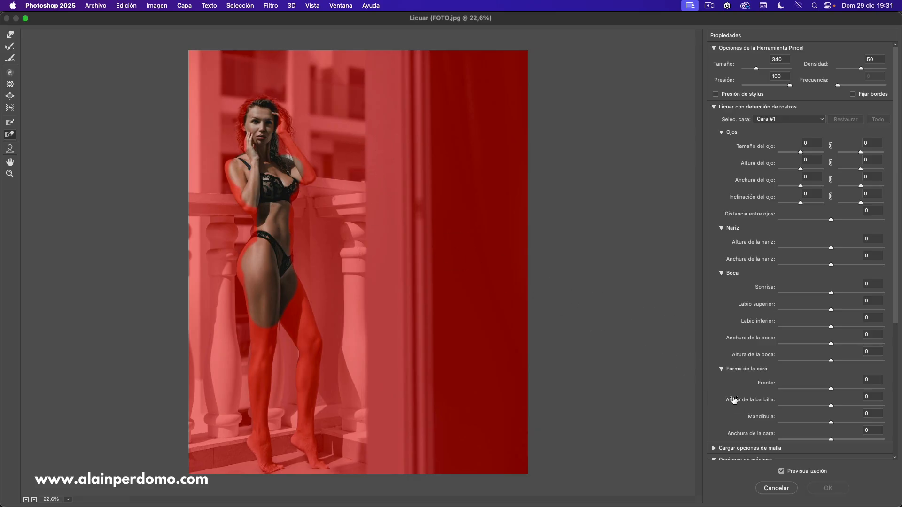
left_click_drag(897, 277, 891, 417)
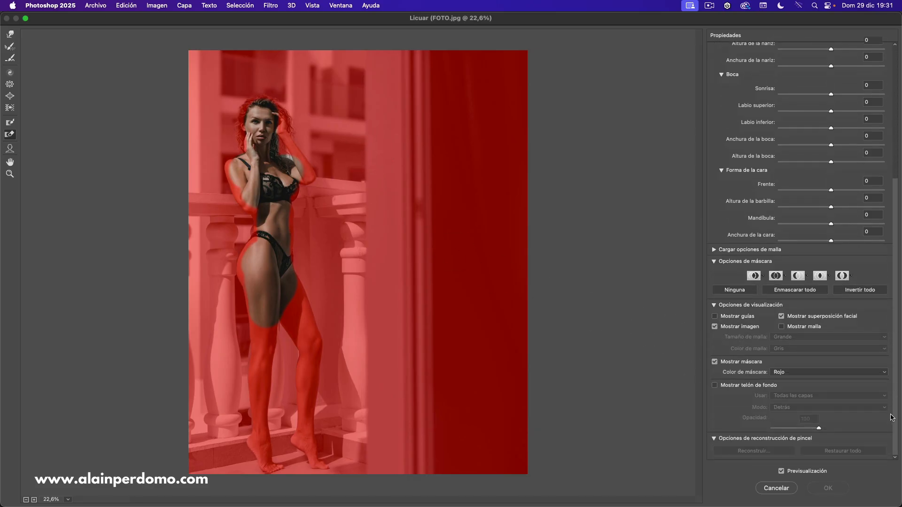
left_click(733, 291)
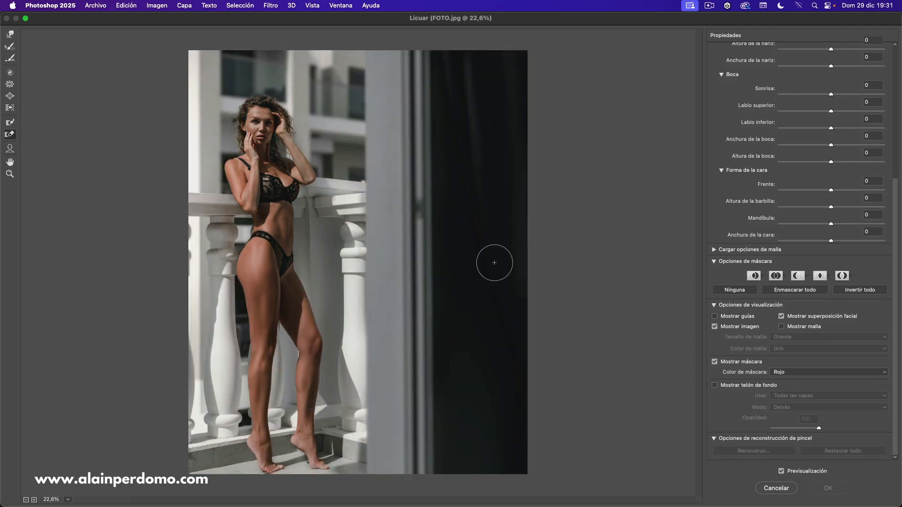
Step: Paint a freeze mask strip on the wall beside the thigh's front edge with the Freeze Mask tool
key("super+space")
left_click(238, 159, "super")
left_click(238, 159, "super")
left_click(238, 159, "super")
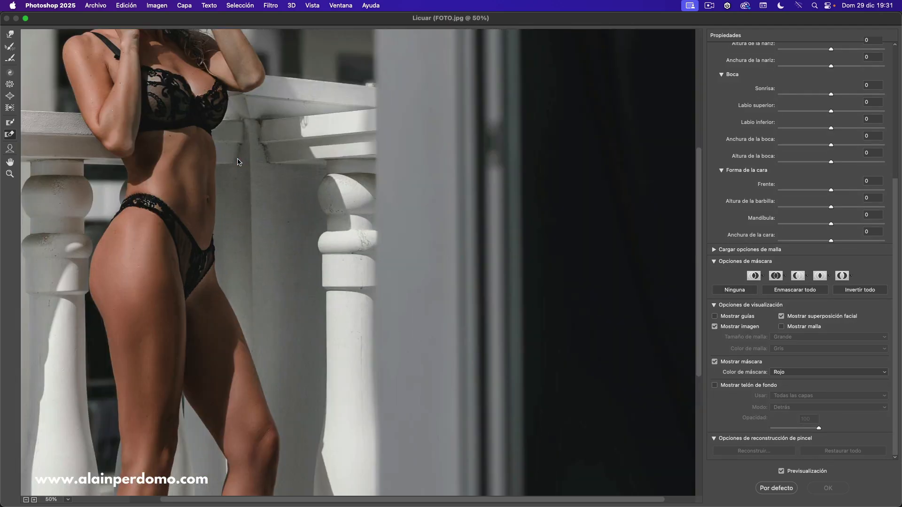
left_click(238, 159, "super")
mouse_move(282, 261)
left_mouse_down()
mouse_move(370, 262)
mouse_move(437, 322)
mouse_move(423, 326)
mouse_move(421, 346)
mouse_move(404, 238)
mouse_move(399, 294)
mouse_move(403, 258)
left_mouse_up()
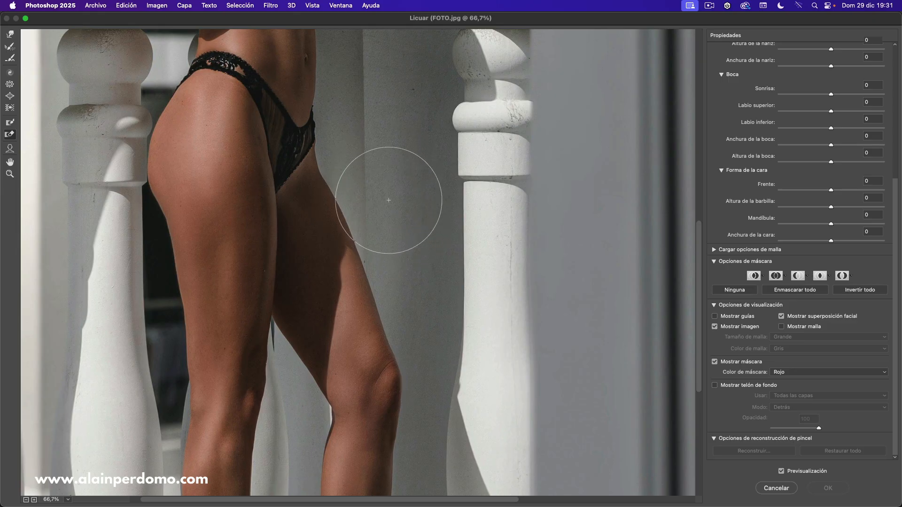
left_click(10, 134)
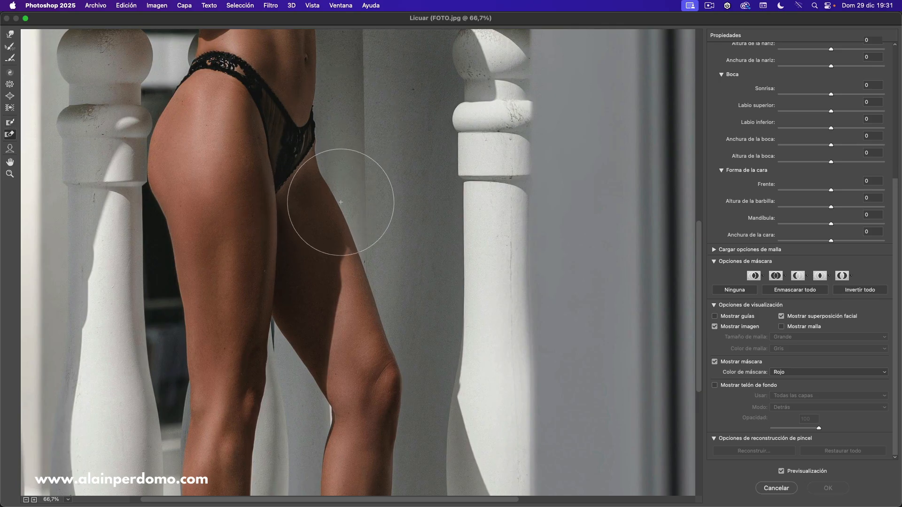
left_click(10, 124)
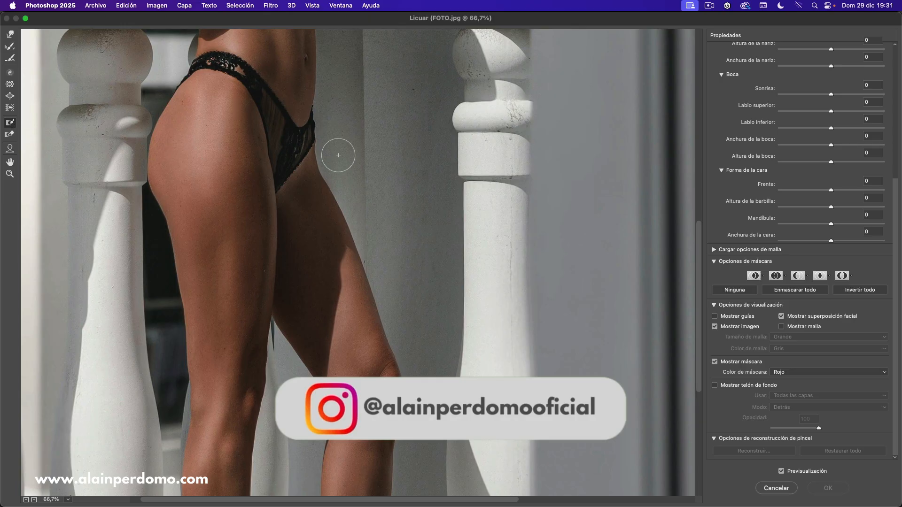
mouse_move(365, 109)
left_mouse_down()
mouse_move(366, 187)
mouse_move(392, 262)
left_mouse_up()
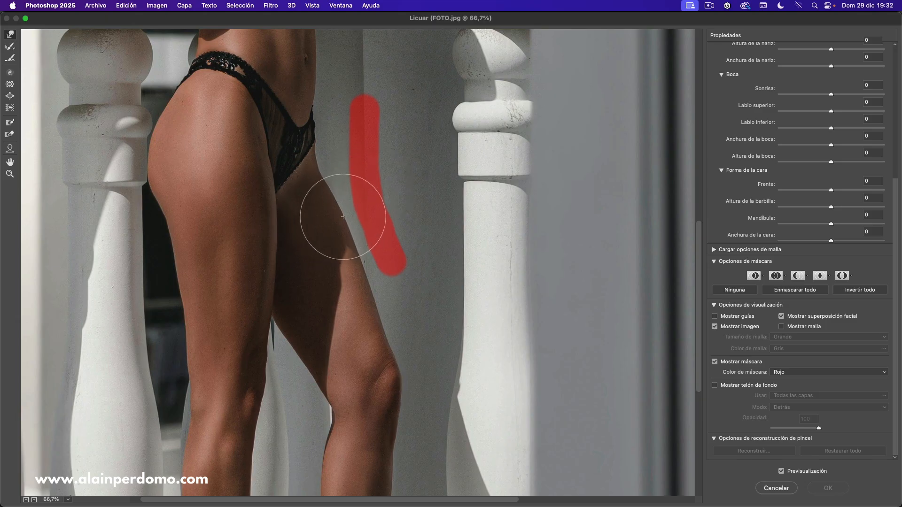
Step: Push the thigh's front edge outward toward the frozen strip with the Forward Warp tool and smooth its contour
left_click_drag(342, 217, 370, 233)
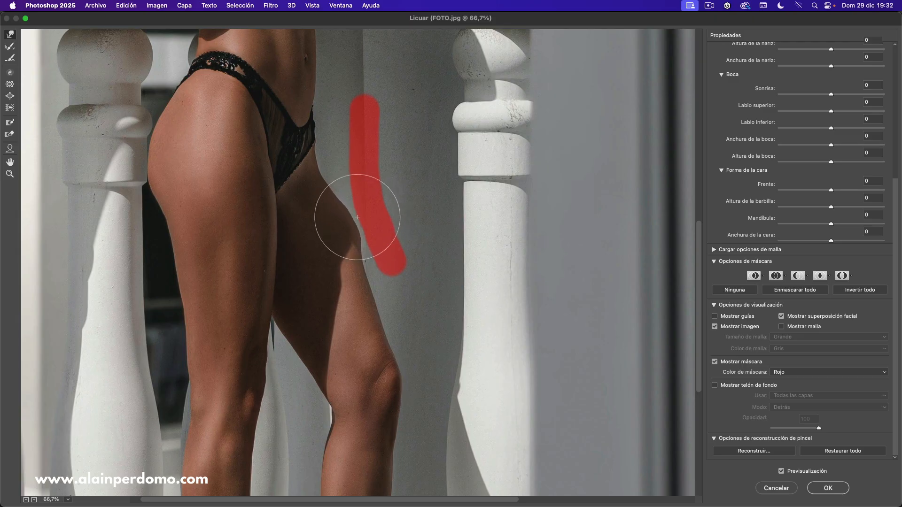
key("super+alt+0")
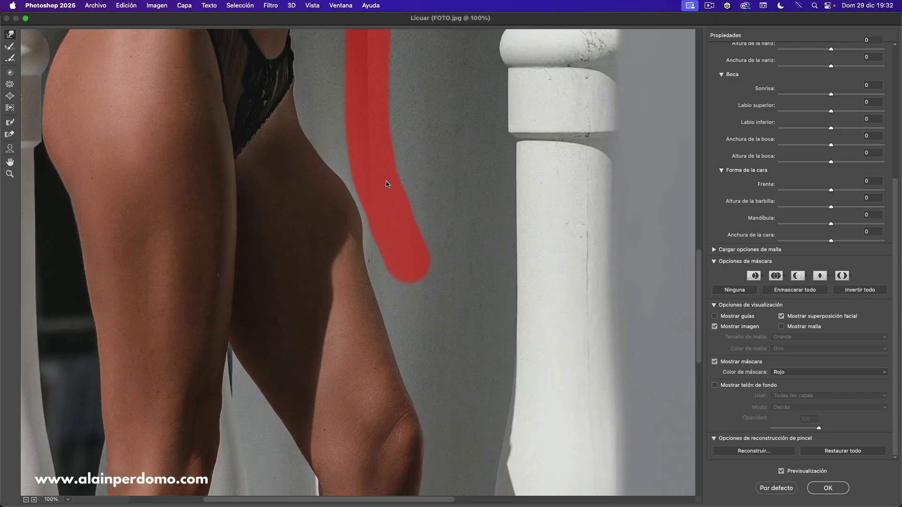
key("super+plus")
left_click_drag(398, 191, 397, 356)
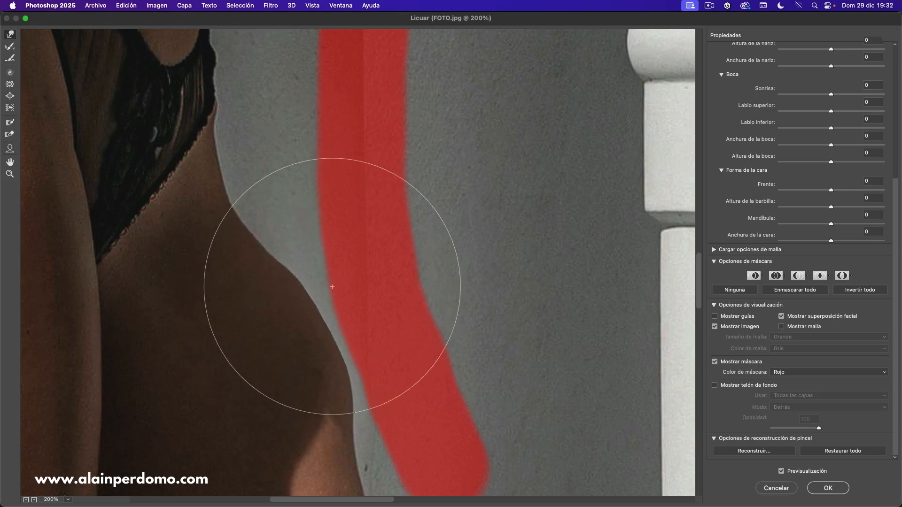
mouse_move(350, 265)
left_mouse_down()
mouse_move(330, 268)
mouse_move(401, 258)
mouse_move(312, 270)
mouse_move(339, 269)
left_mouse_up()
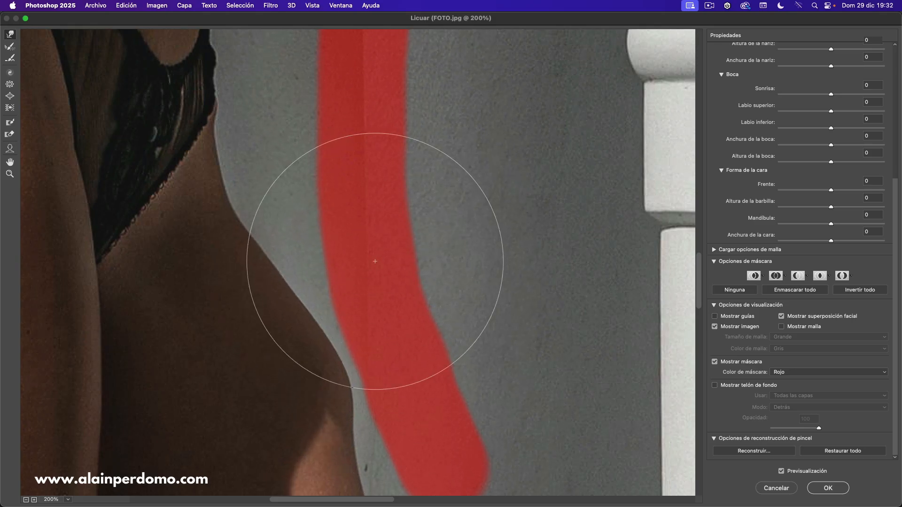
scroll(375, 261, "down", 1)
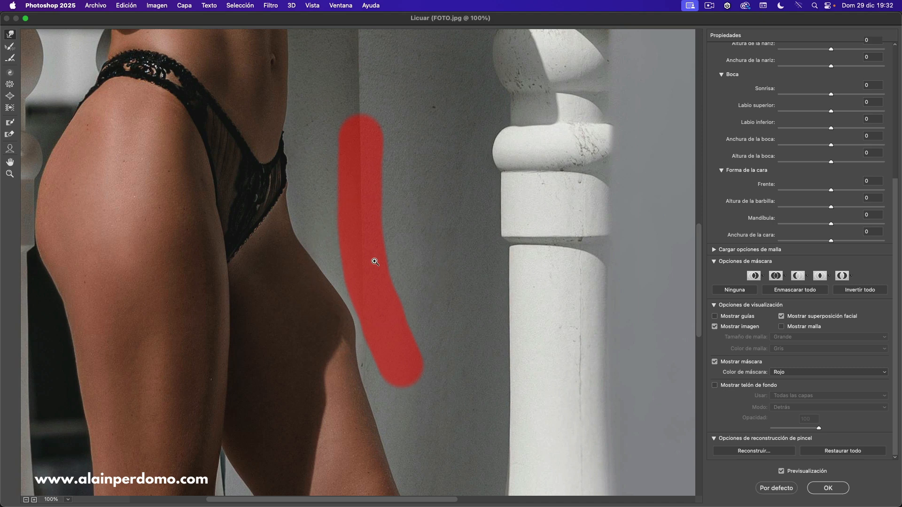
scroll(374, 261, "down", 1)
left_click_drag(409, 255, 407, 249)
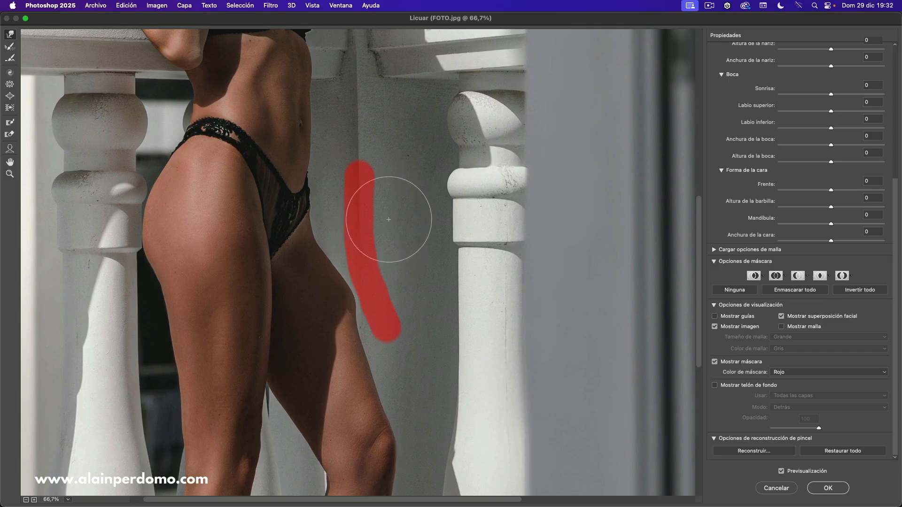
Step: Restore all the distortions and clear the freeze mask from the image
left_click(751, 453)
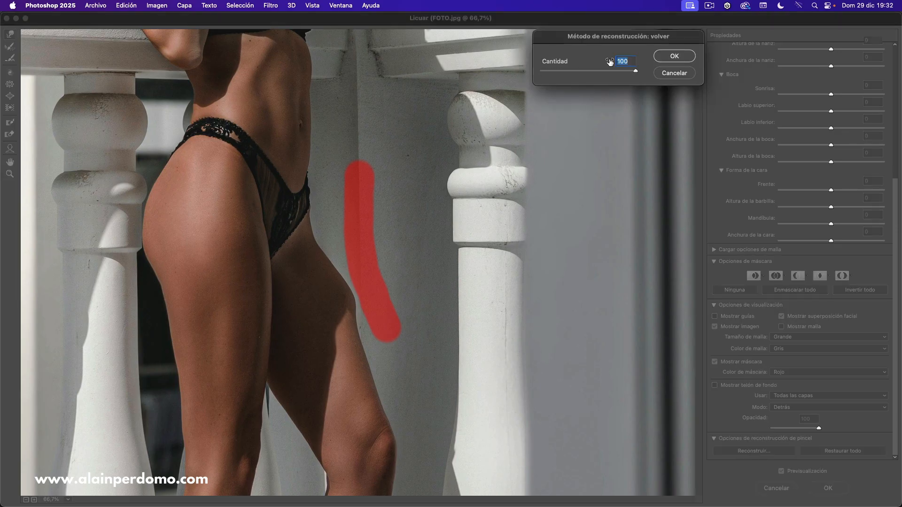
left_click(674, 73)
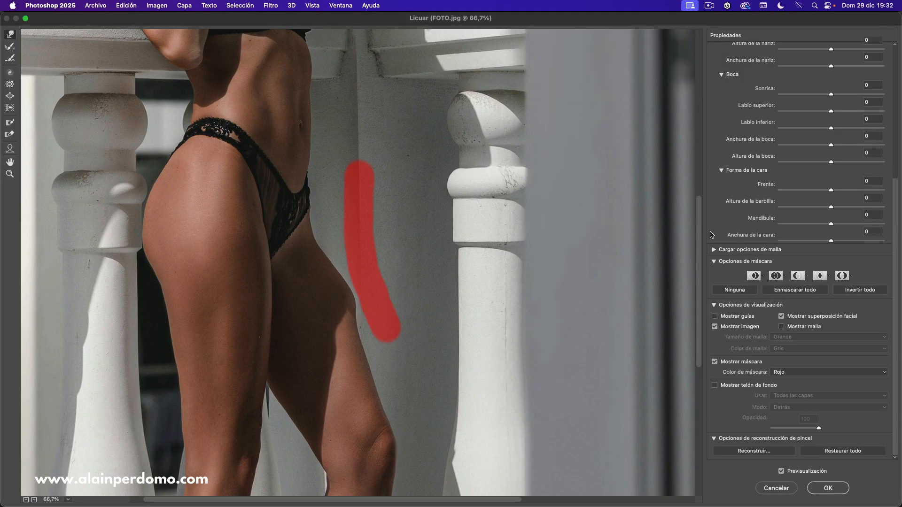
left_click(837, 452)
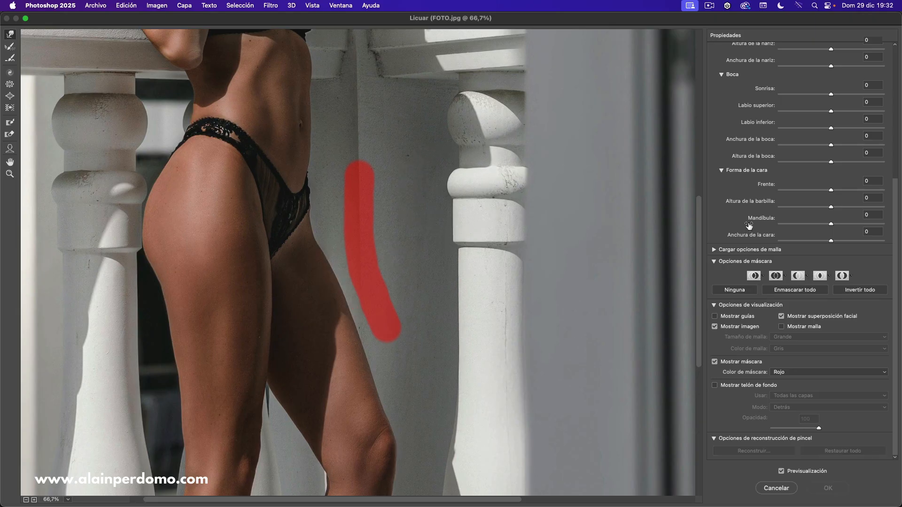
left_click(740, 290)
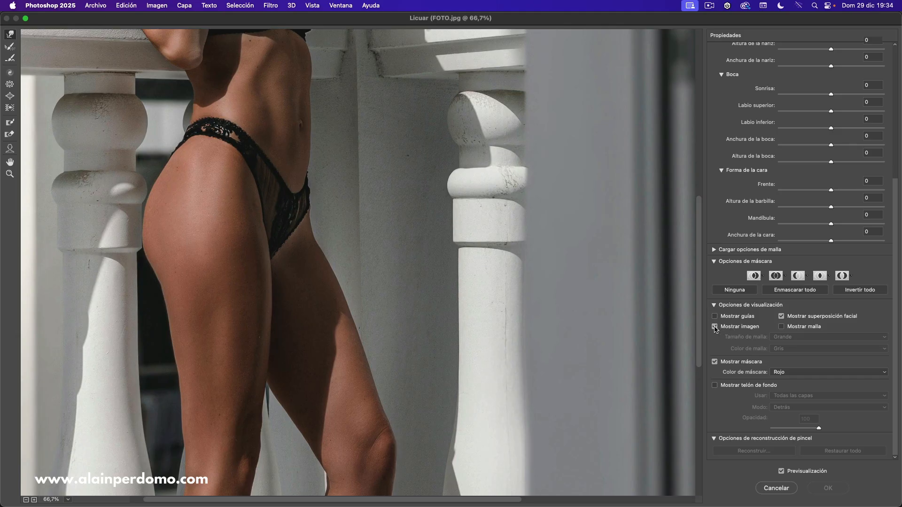
Step: Show the mesh over the image, try warping the thigh's front edge, and undo that warp
left_click(781, 327)
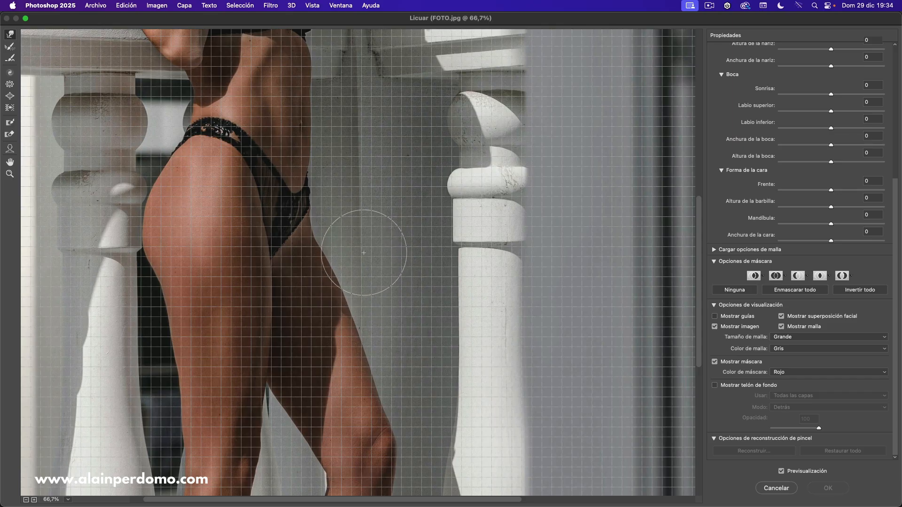
mouse_move(358, 293)
left_mouse_down()
mouse_move(322, 298)
mouse_move(346, 291)
left_mouse_up()
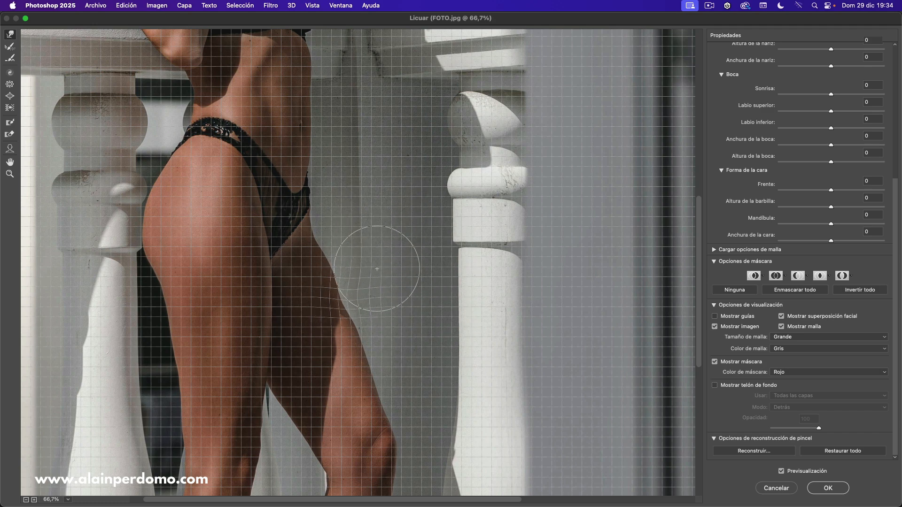
key("super")
key("super+z")
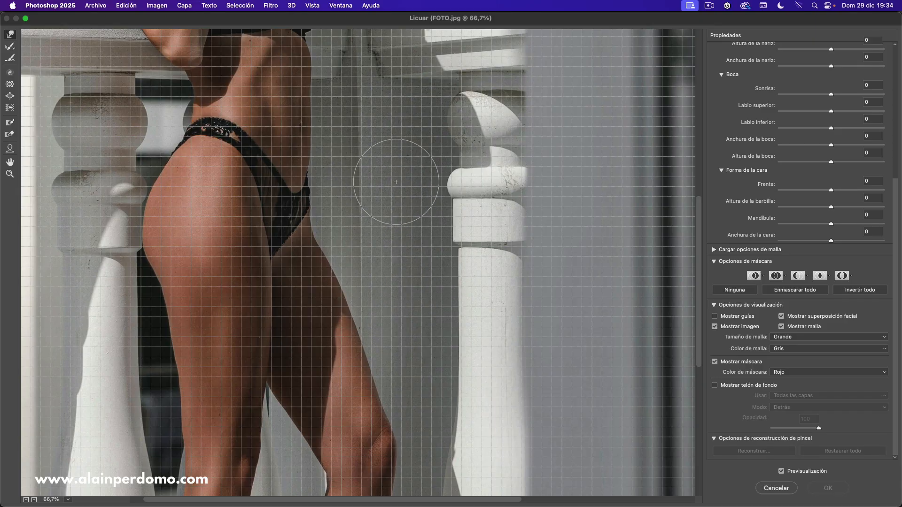
Step: Freeze a curved strip of the wall along the thigh's front edge with the mesh displayed
key("super+plus")
left_click(9, 123)
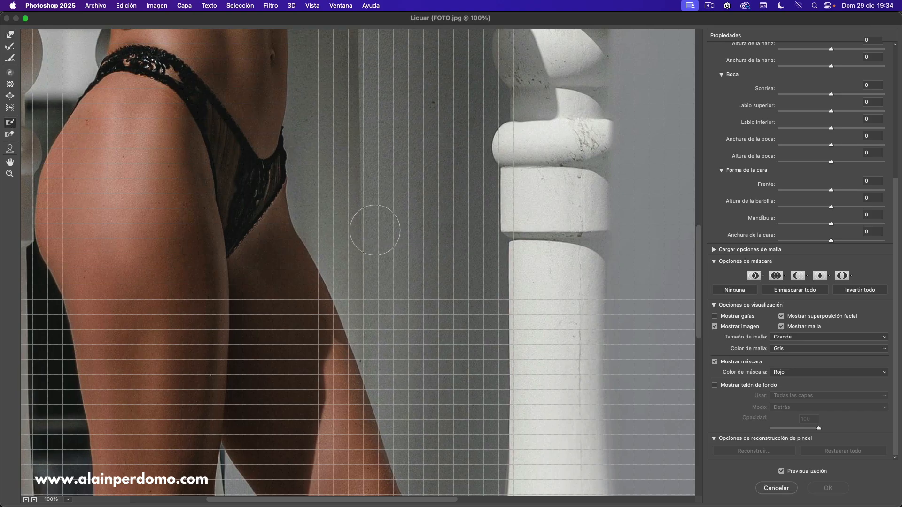
mouse_move(369, 208)
left_mouse_down()
mouse_move(372, 286)
mouse_move(400, 372)
left_mouse_up()
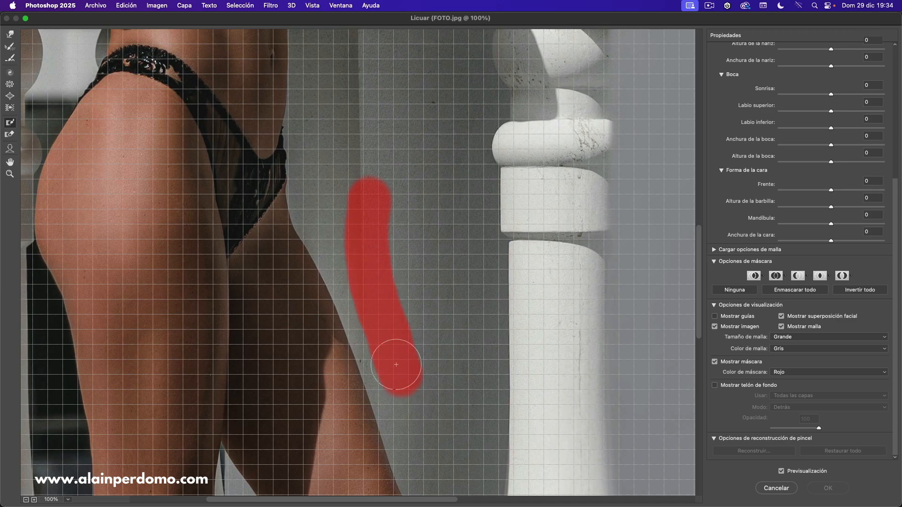
Step: Push the wall and the thigh's front edge against both sides of the frozen strip with the Forward Warp tool
left_click(10, 35)
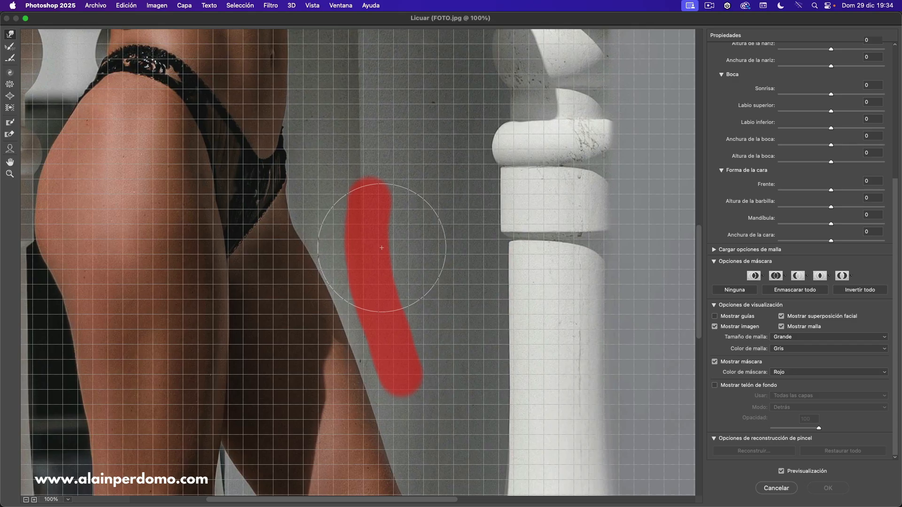
mouse_move(396, 228)
left_mouse_down()
mouse_move(328, 238)
mouse_move(414, 231)
mouse_move(319, 251)
mouse_move(399, 249)
mouse_move(323, 263)
mouse_move(406, 256)
mouse_move(339, 268)
mouse_move(423, 262)
mouse_move(345, 311)
mouse_move(416, 288)
mouse_move(356, 337)
mouse_move(401, 324)
mouse_move(378, 364)
mouse_move(392, 301)
mouse_move(345, 279)
mouse_move(401, 233)
mouse_move(368, 216)
mouse_move(387, 309)
mouse_move(377, 209)
mouse_move(358, 203)
mouse_move(332, 326)
mouse_move(414, 225)
mouse_move(328, 268)
mouse_move(377, 239)
mouse_move(376, 213)
mouse_move(365, 278)
mouse_move(407, 366)
mouse_move(394, 338)
left_mouse_up()
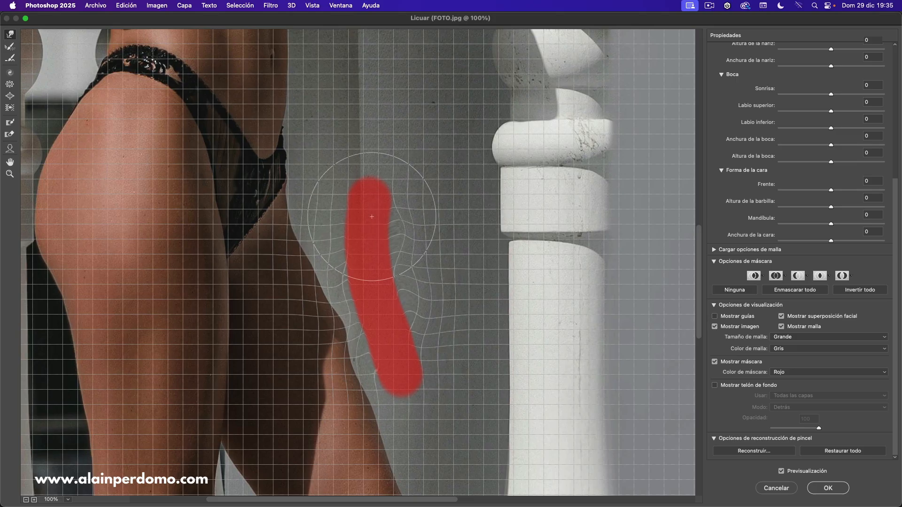
Step: Try the mesh over the face area at Mediana size and at Pequeña size
left_click_drag(284, 159, 327, 417)
mouse_move(296, 187)
left_mouse_down()
mouse_move(356, 458)
mouse_move(374, 322)
left_mouse_up()
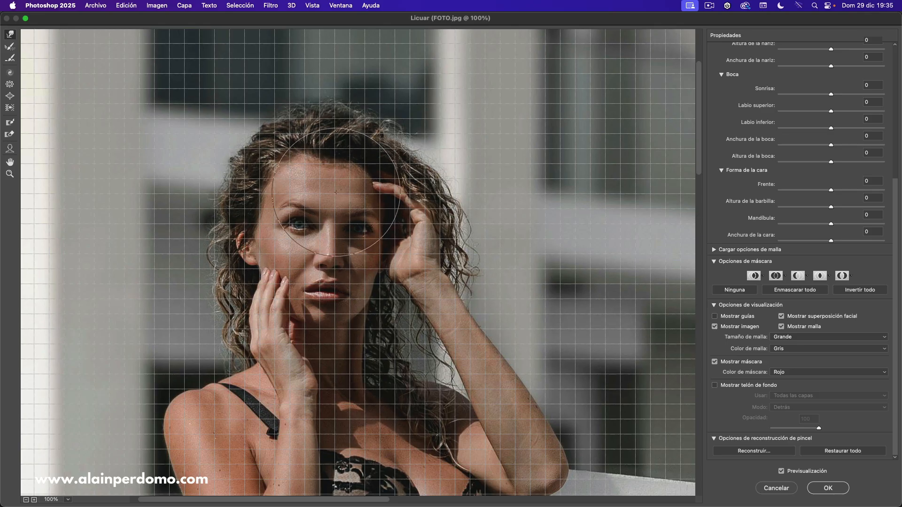
left_click(780, 338)
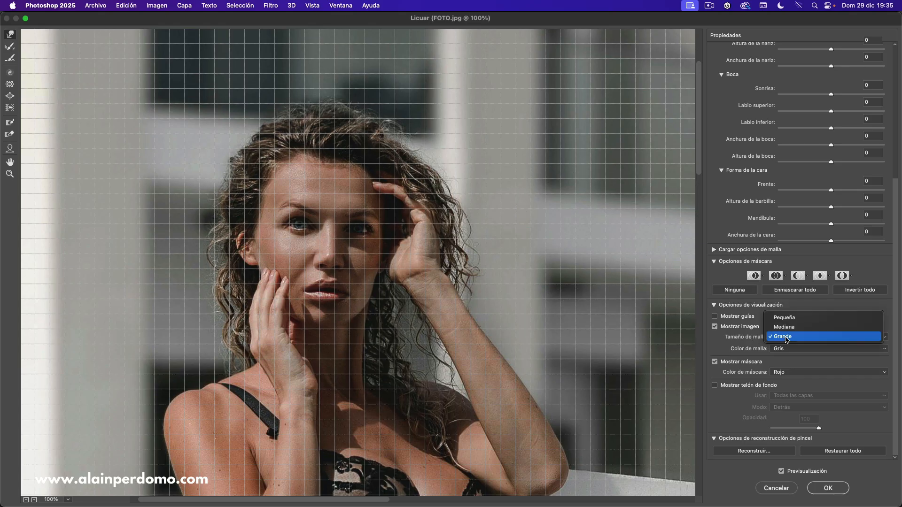
left_click(783, 328)
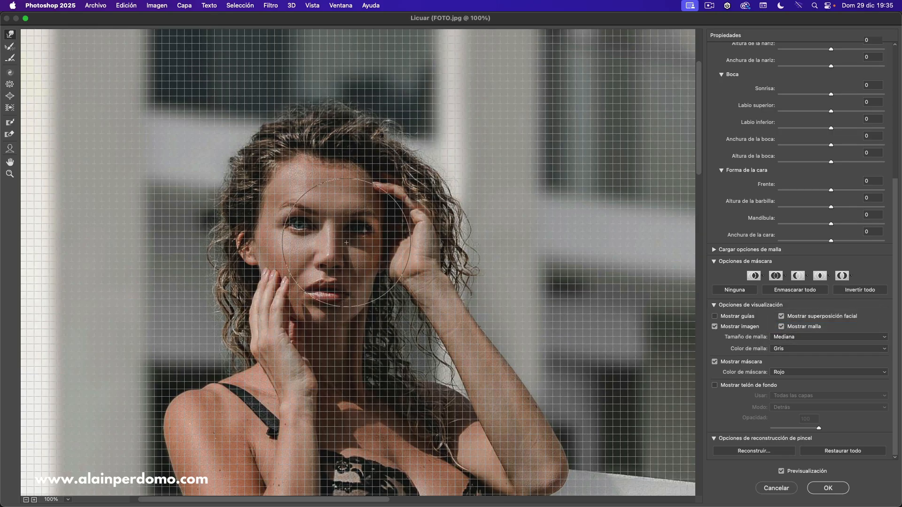
left_click(790, 338)
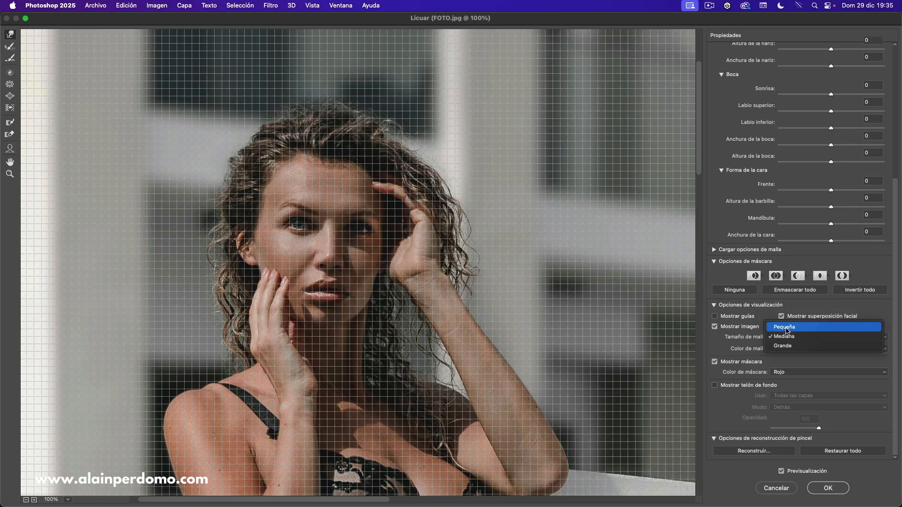
left_click(783, 327)
Step: Set the mesh size to Mediana, compare it at reduced zoom levels, and return the size to Grande
scroll(554, 261, "down", 3)
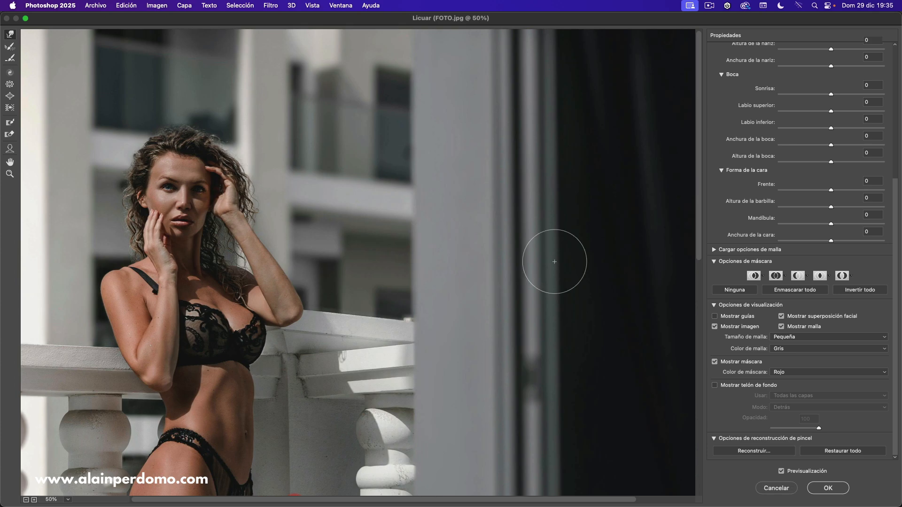
left_click(786, 336)
left_click(784, 346)
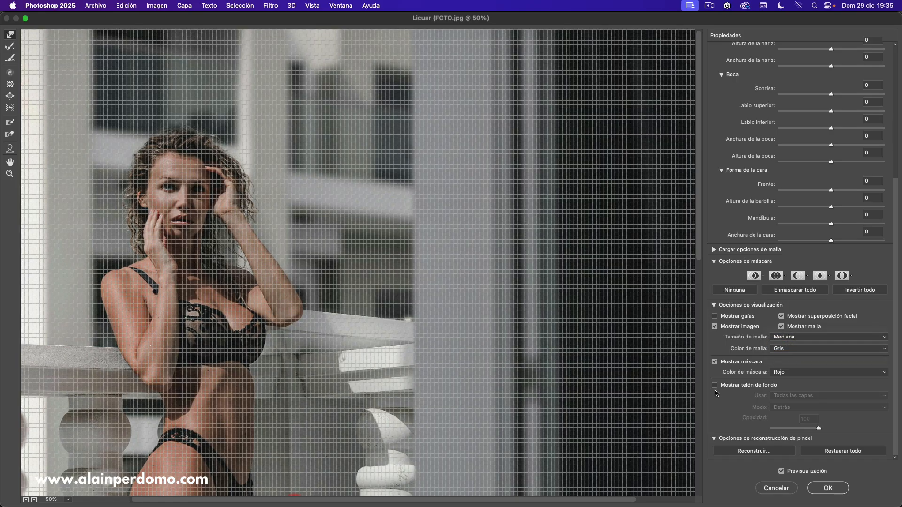
left_click(661, 357, "alt")
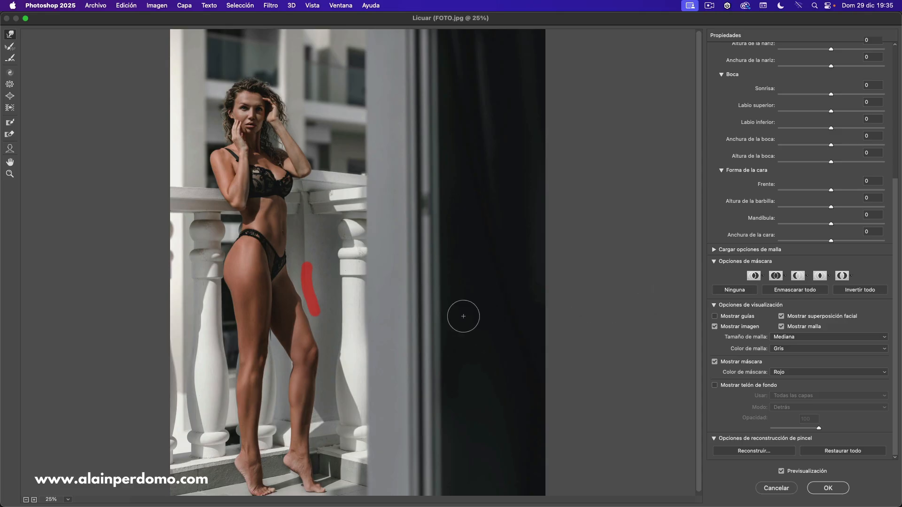
key("super+plus")
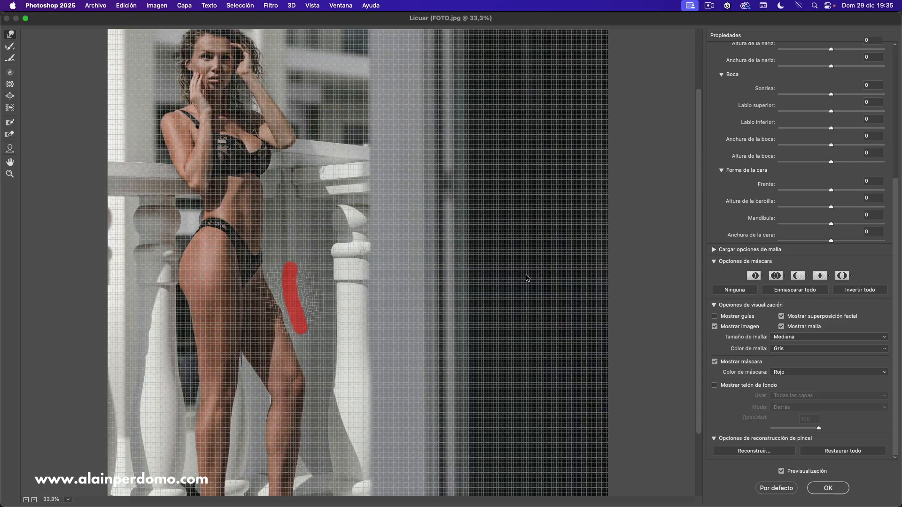
left_click(786, 339)
left_click(783, 348)
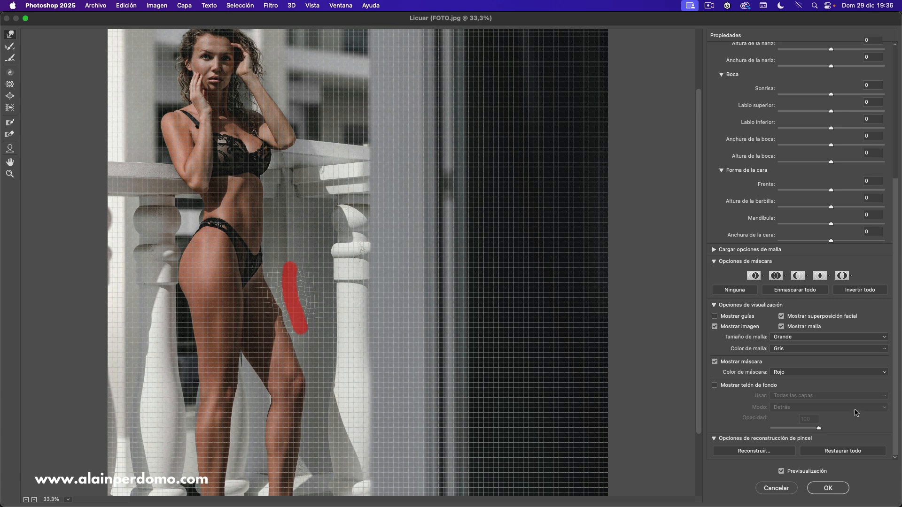
Step: Reset all the distortions and the freeze mask, and hide the mesh
left_click(842, 455)
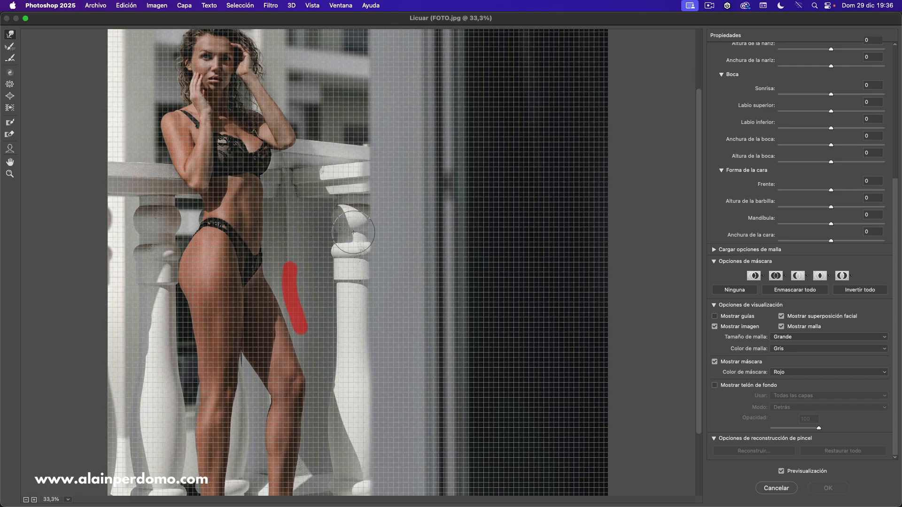
left_click(735, 291)
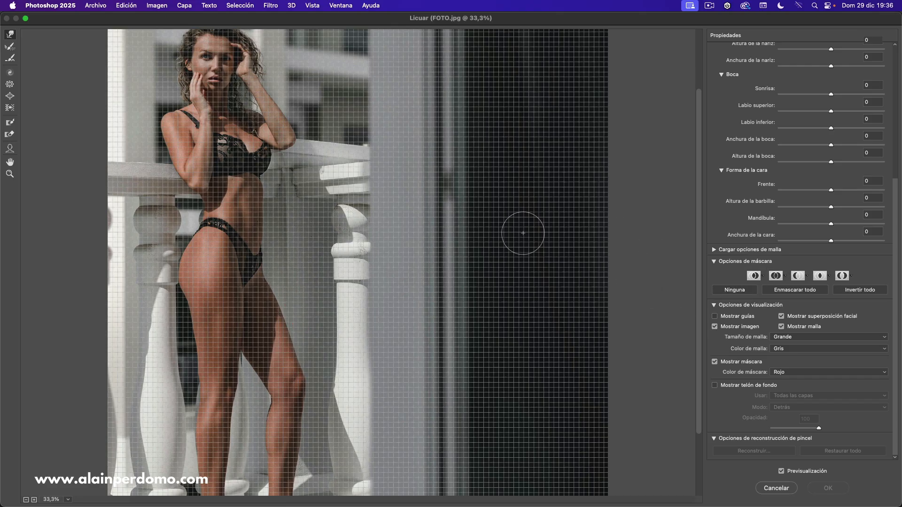
left_click(782, 327)
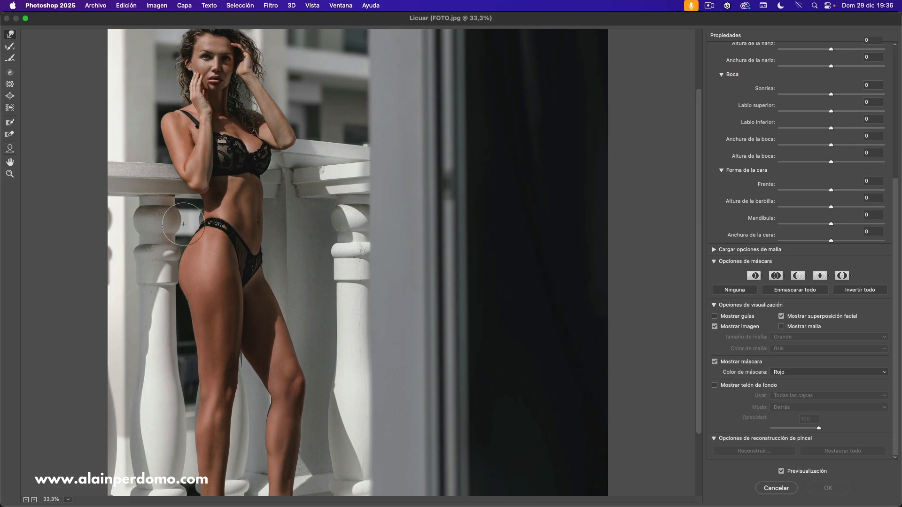
Step: Freeze a short vertical strip of wall in front of the hips and toggle the mask display off and on
left_click(10, 122)
left_click_drag(290, 224, 288, 267)
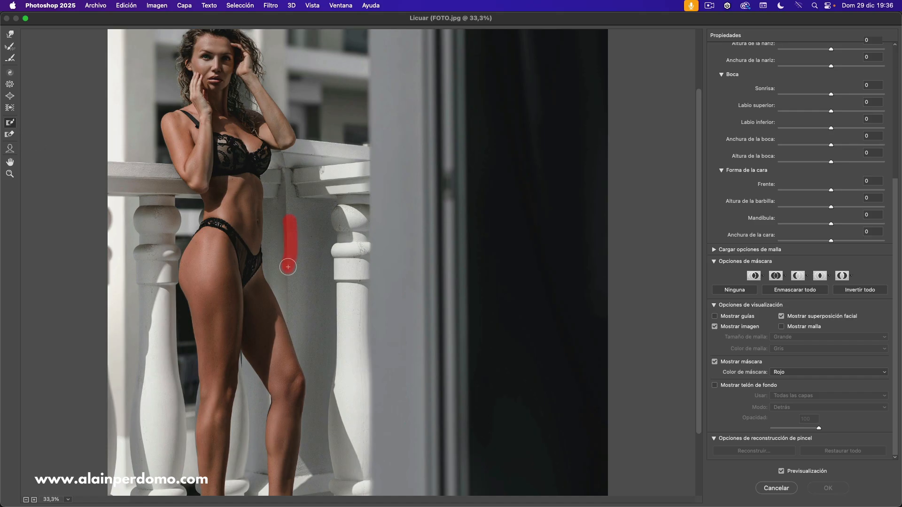
left_click(715, 362)
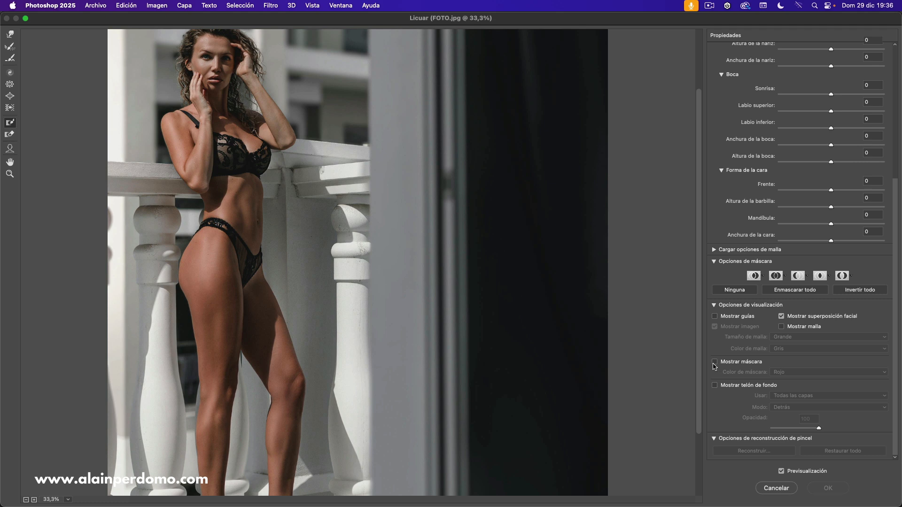
left_click(715, 362)
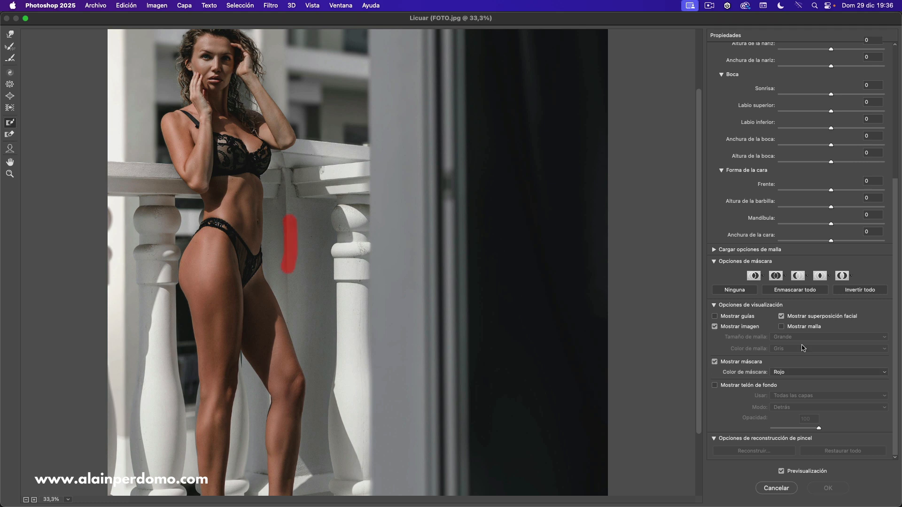
Step: Try Amarillo and Azul as the mask colour and set it back to Rojo
left_click(793, 374)
left_click(784, 381)
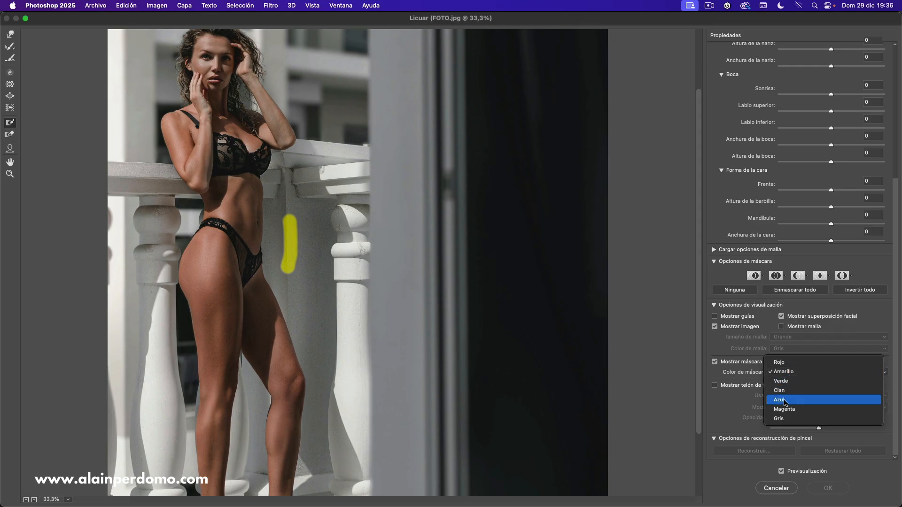
left_click(782, 401)
left_click(779, 372)
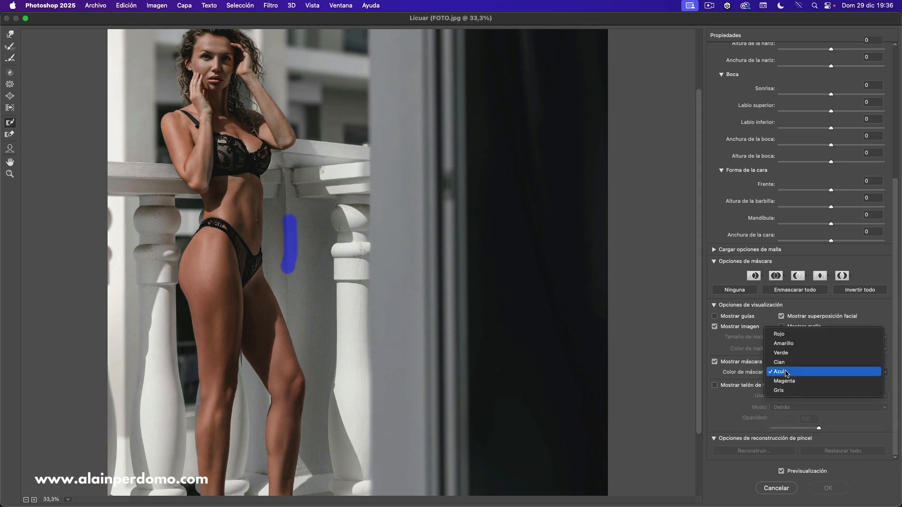
left_click(787, 336)
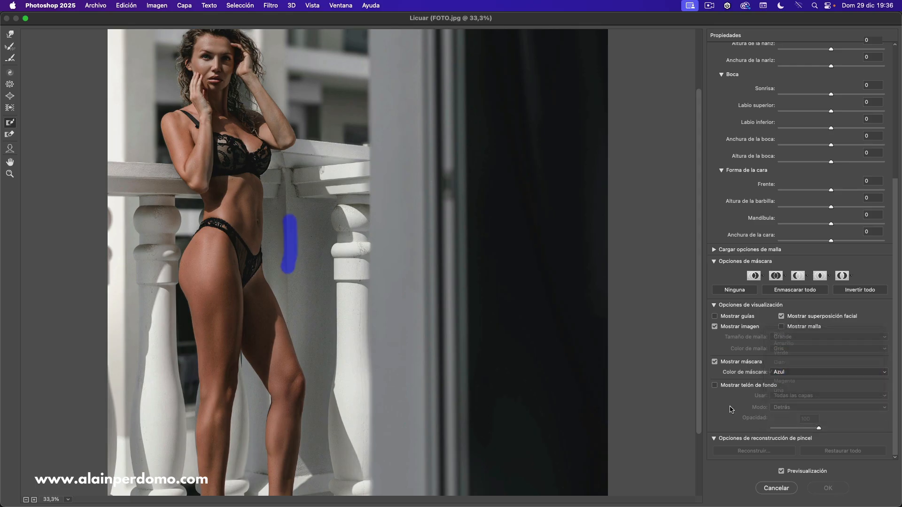
Step: Remove the freeze mask from the image and turn off the mask display
left_click(734, 291)
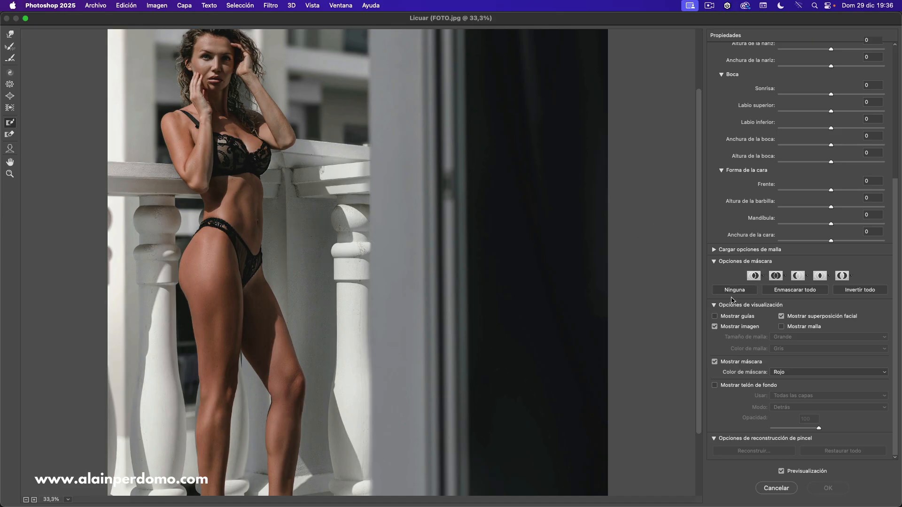
left_click(714, 362)
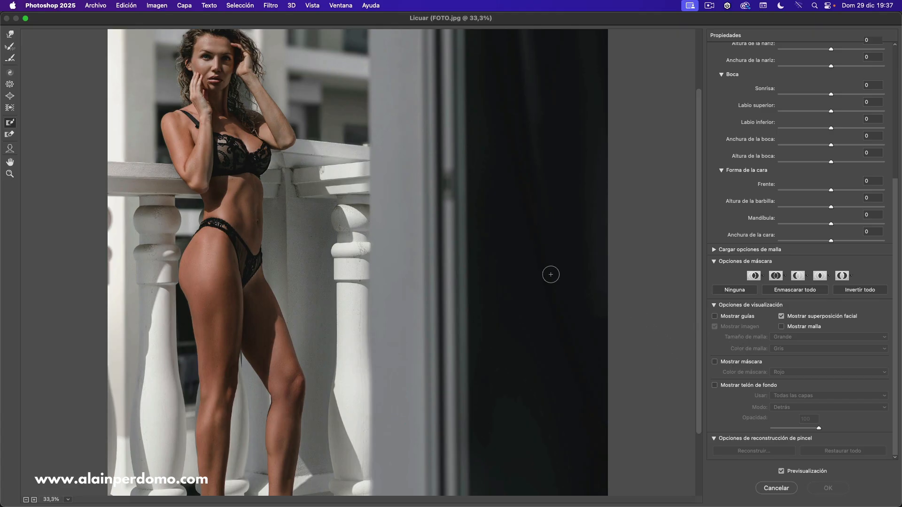
Step: Push the back contour of the hip slightly outward with the Forward Warp tool
scroll(700, 289, "down", 3)
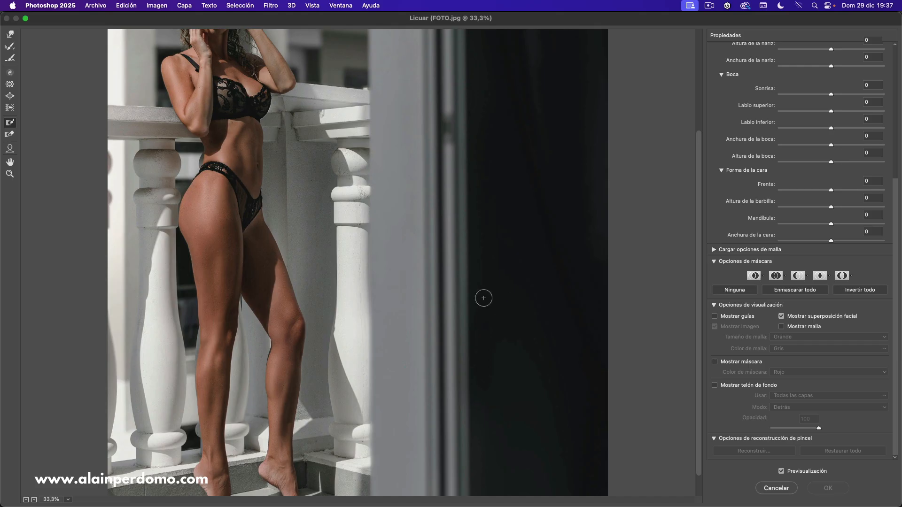
left_click_drag(352, 247, 392, 284)
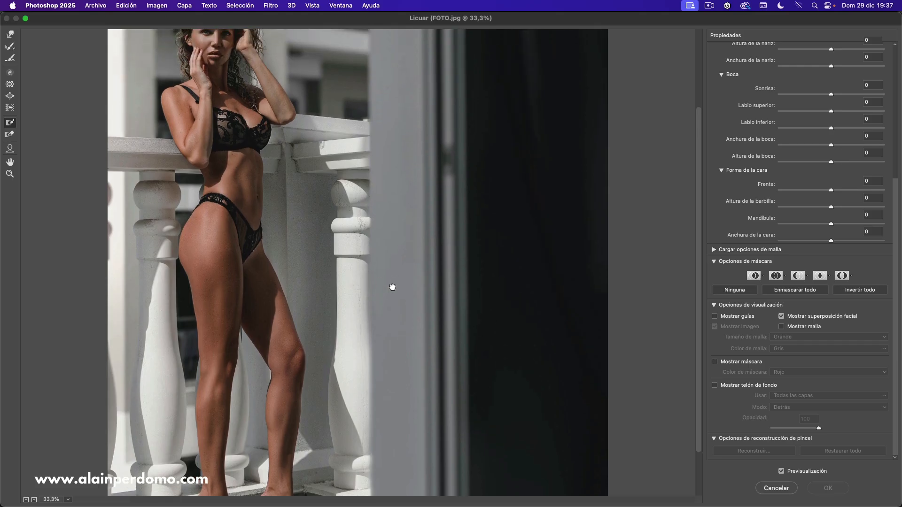
left_click_drag(234, 186, 240, 222)
left_click_drag(231, 184, 244, 239)
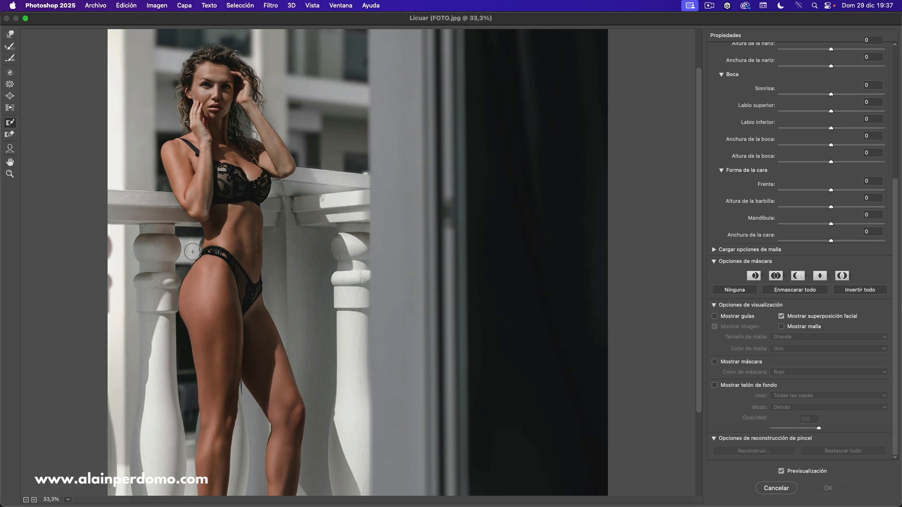
left_click(10, 34)
left_click_drag(193, 264, 192, 274)
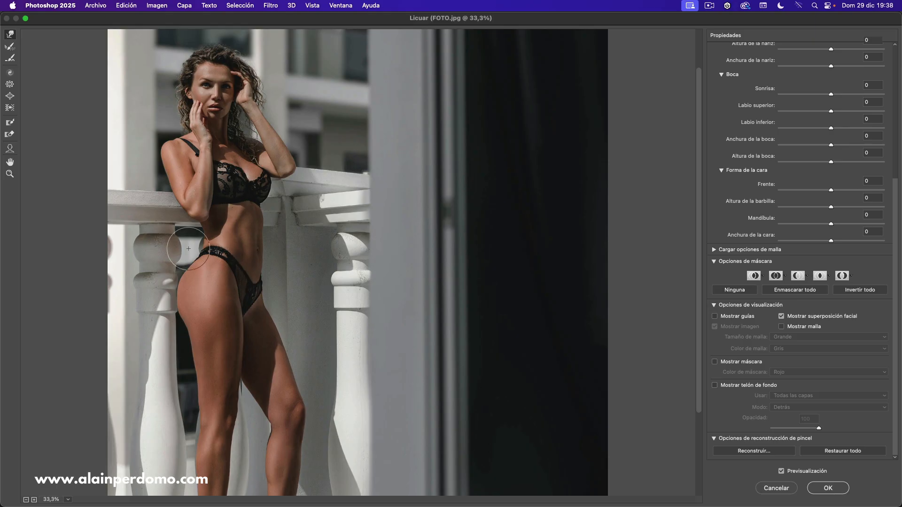
Step: Zoom in on the hip to 66.7% and restore all the distortions
left_click(171, 271, "super")
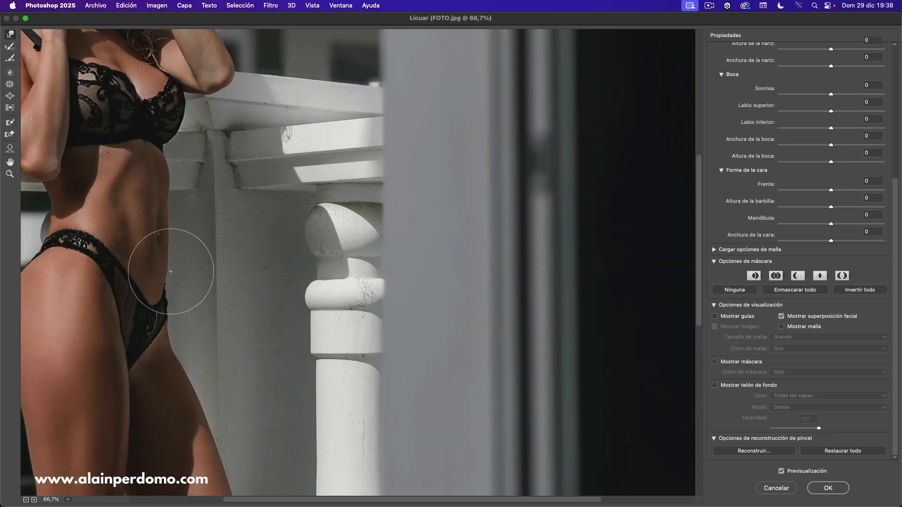
mouse_move(183, 336)
left_mouse_down()
mouse_move(415, 333)
mouse_move(360, 348)
left_mouse_up()
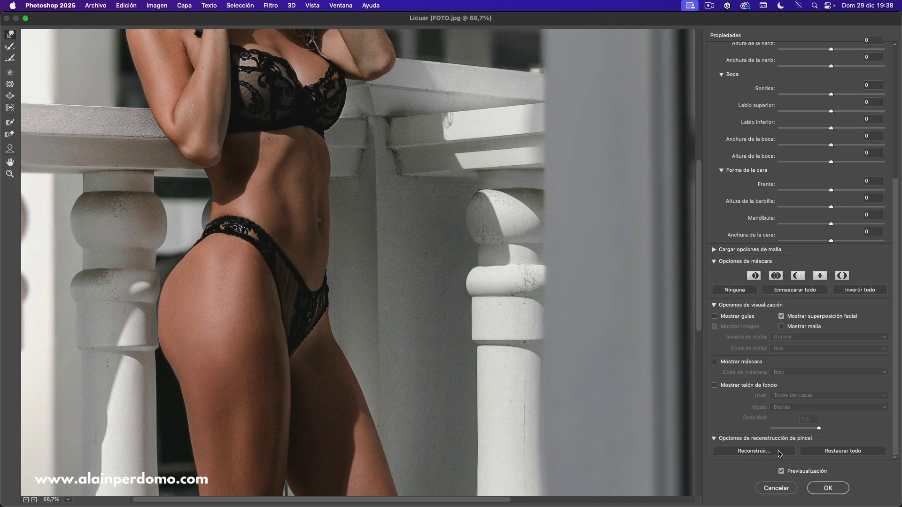
left_click(830, 452)
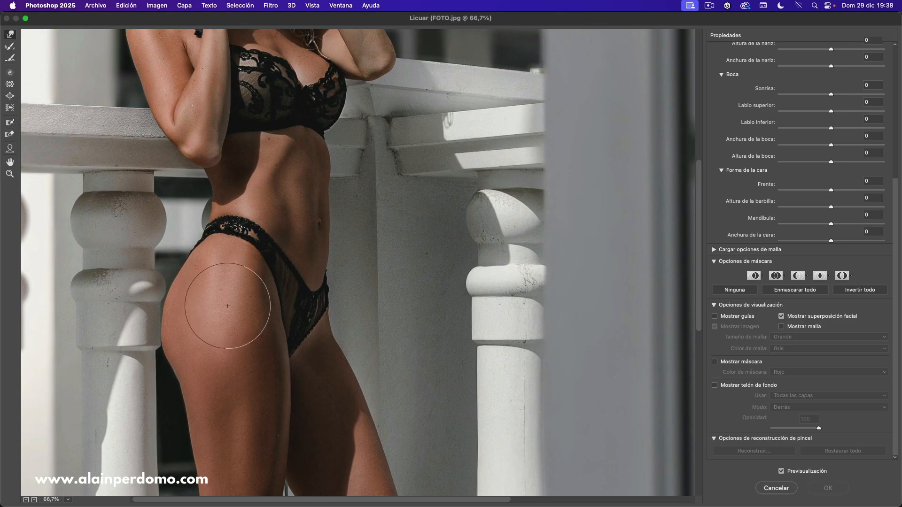
Step: Dab the freeze mask on the baluster behind the hip and turn the mask display back on
left_click(10, 124)
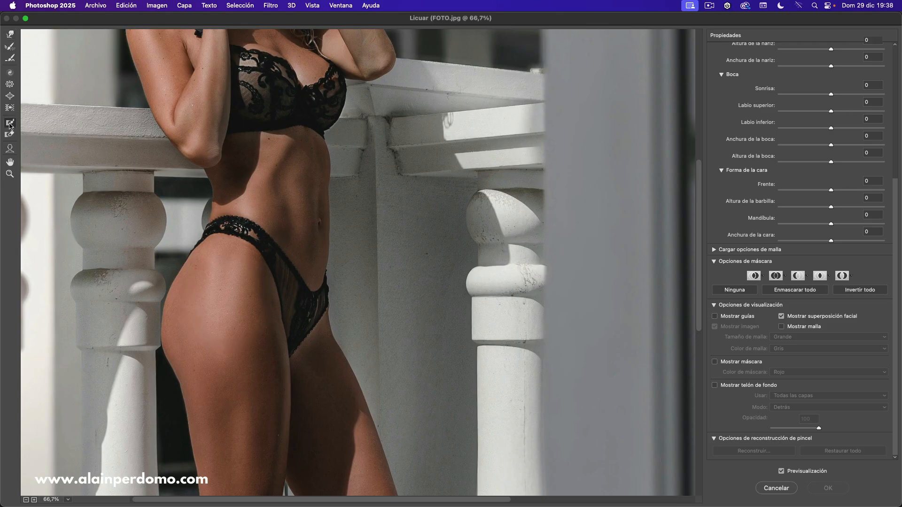
left_click(146, 288)
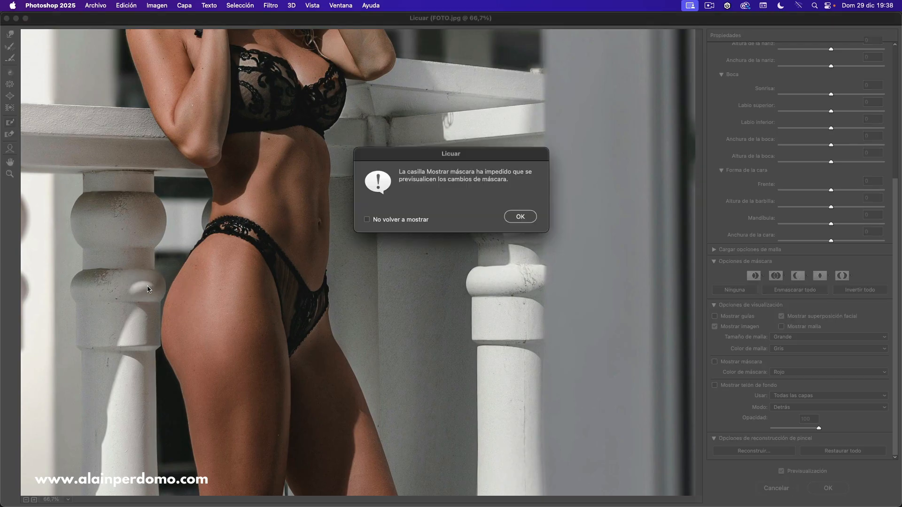
left_click(519, 218)
left_click(714, 362)
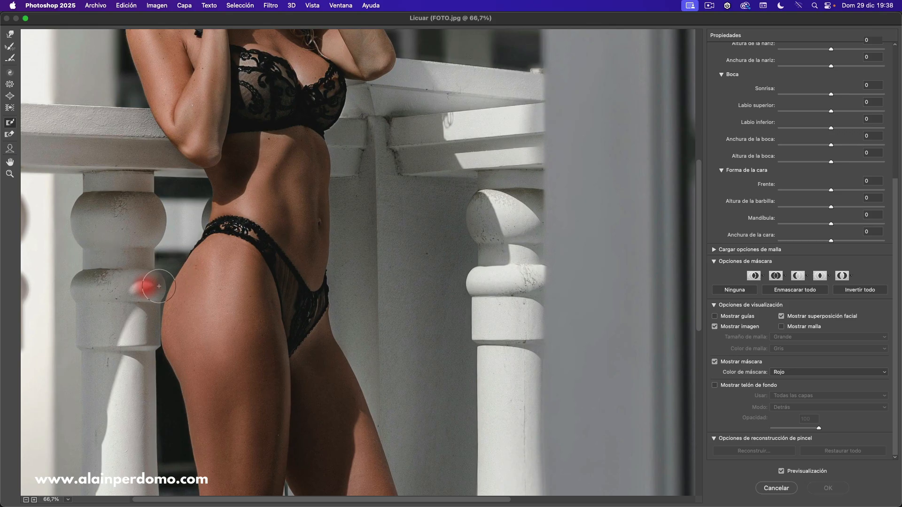
Step: Extend the freeze mask down the baluster along the back of the hip
mouse_move(148, 283)
left_mouse_down()
mouse_move(146, 346)
mouse_move(144, 308)
left_mouse_up()
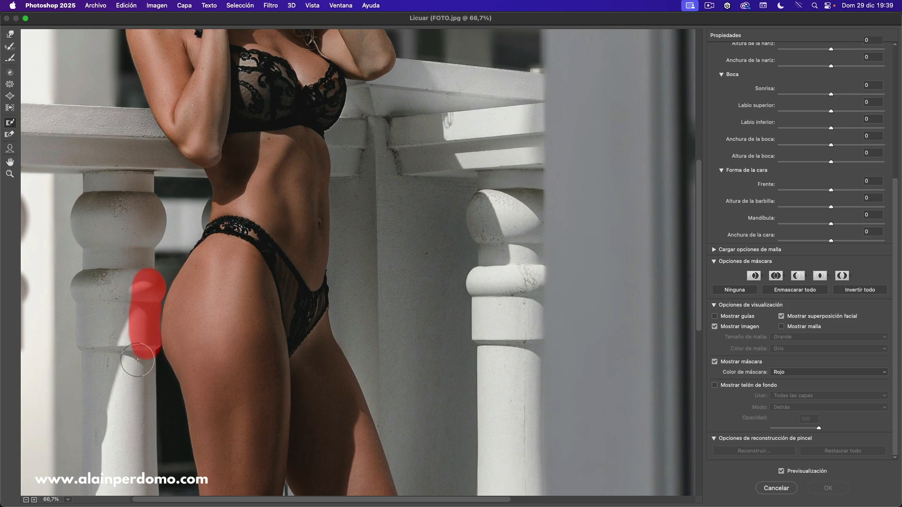
key("super+plus")
key("super+plus")
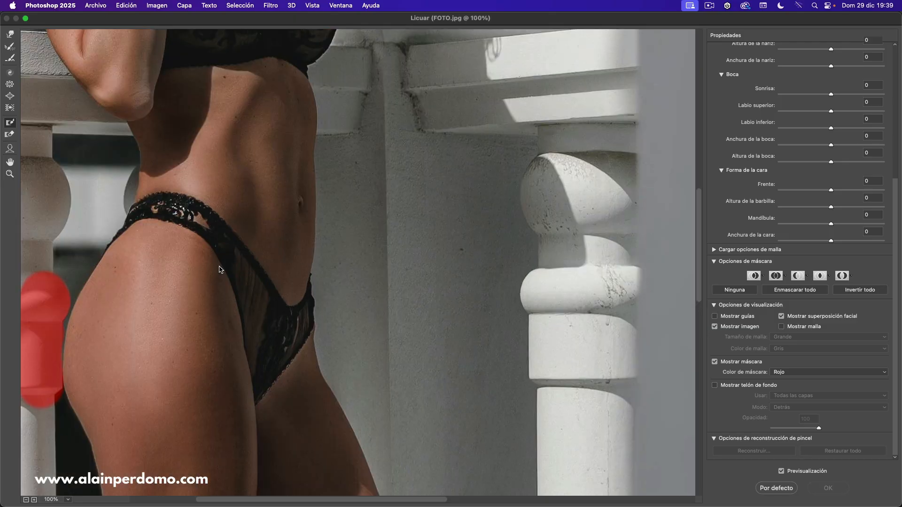
mouse_move(181, 379)
left_mouse_down()
mouse_move(363, 309)
mouse_move(372, 296)
left_mouse_up()
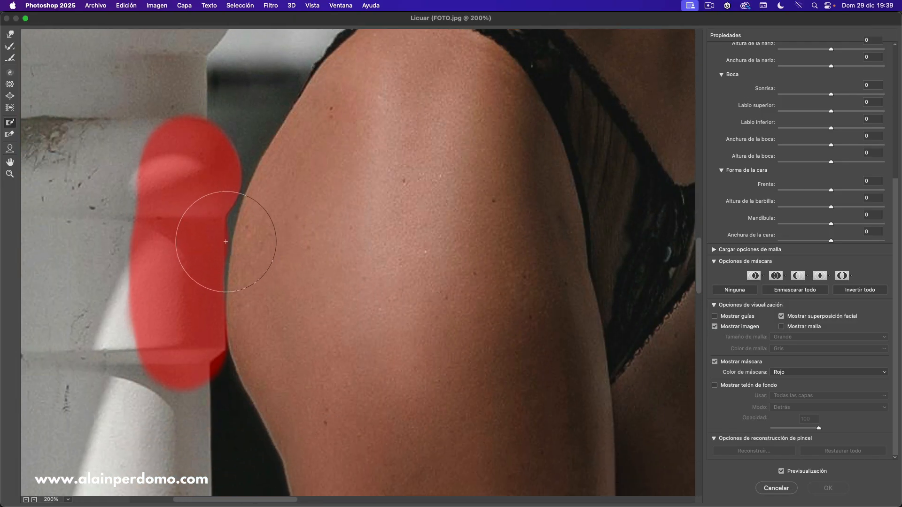
Step: Set the Thaw Mask brush size to 43 and go over the mask's edge beside the hip
left_click(9, 135)
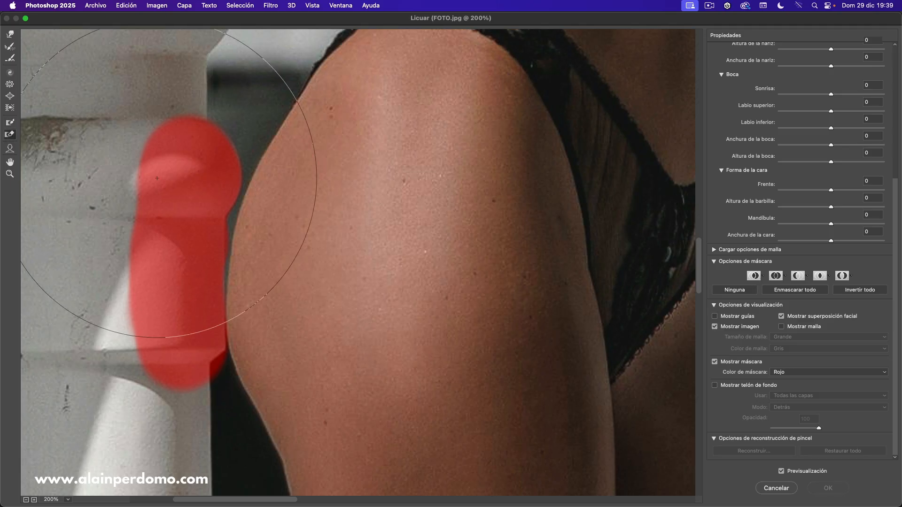
left_click_drag(896, 191, 895, 57)
left_click_drag(753, 71, 751, 71)
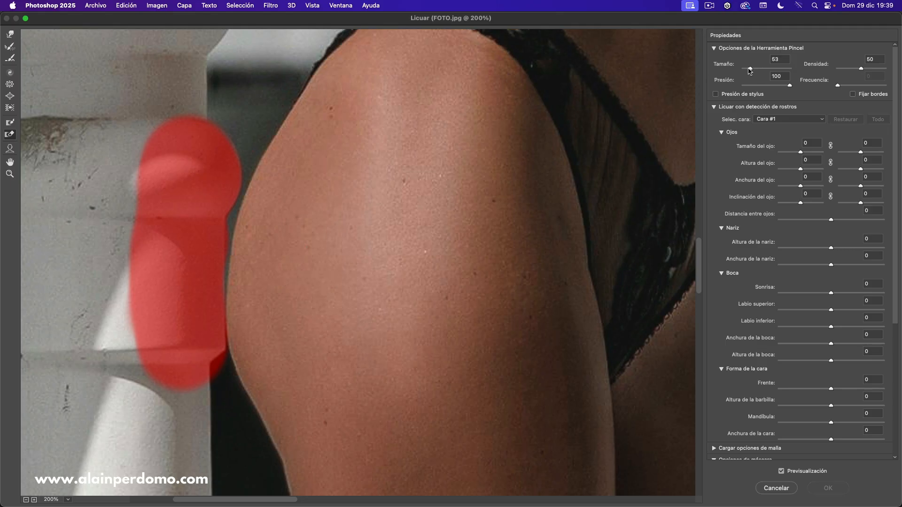
left_click_drag(242, 252, 243, 223)
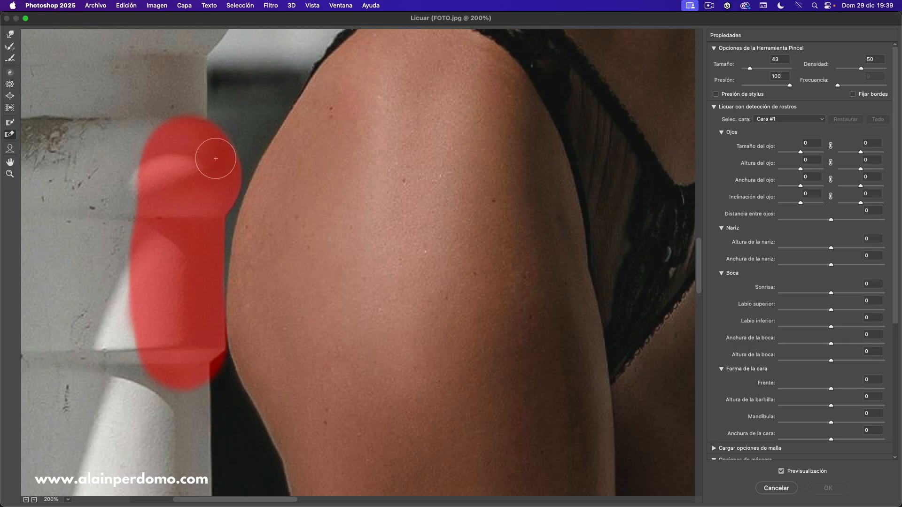
Step: Push the back contour of the hip outward against the frozen baluster with the Forward Warp tool
key("super+minus")
key("super+minus")
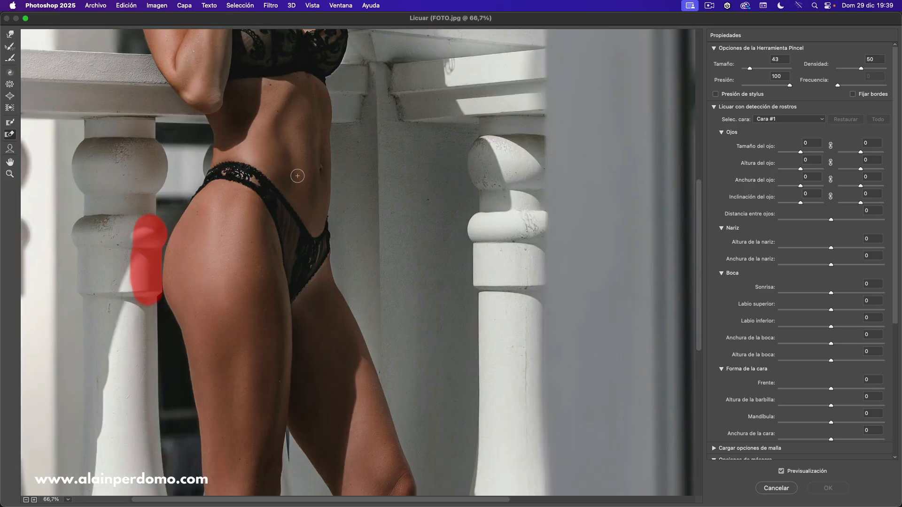
scroll(242, 324, "up", 3)
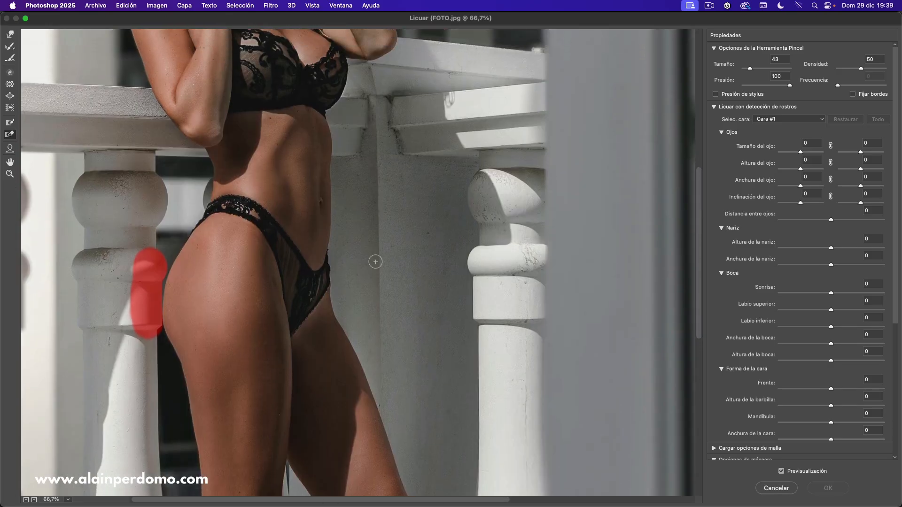
left_click(9, 34)
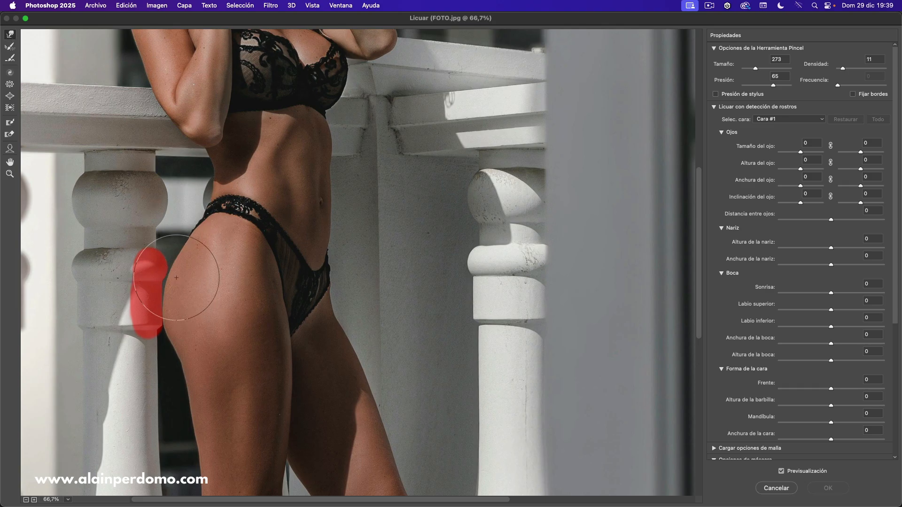
mouse_move(193, 272)
left_mouse_down()
mouse_move(165, 295)
mouse_move(168, 282)
mouse_move(196, 275)
mouse_move(200, 254)
mouse_move(171, 310)
mouse_move(176, 287)
mouse_move(179, 306)
mouse_move(188, 295)
mouse_move(175, 277)
left_mouse_up()
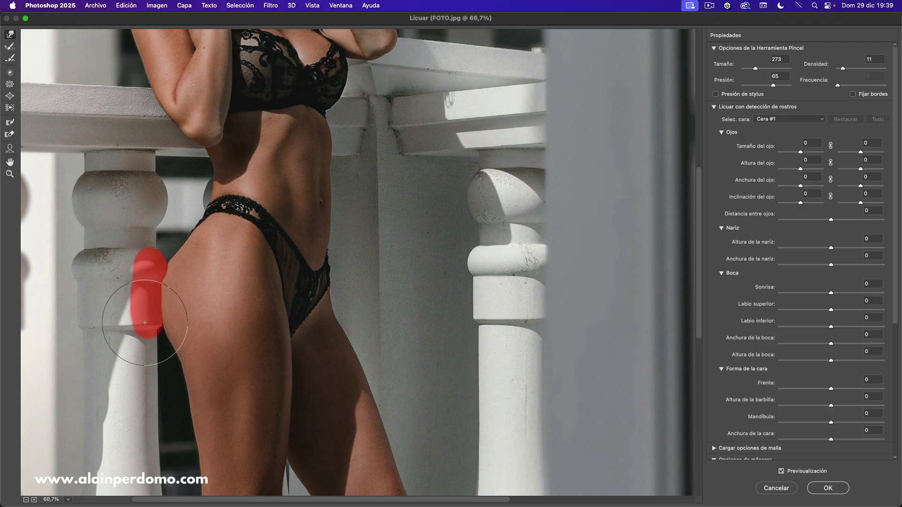
Step: Clear the freeze mask from the image and cancel the Liquify filter
scroll(894, 200, "down", 7)
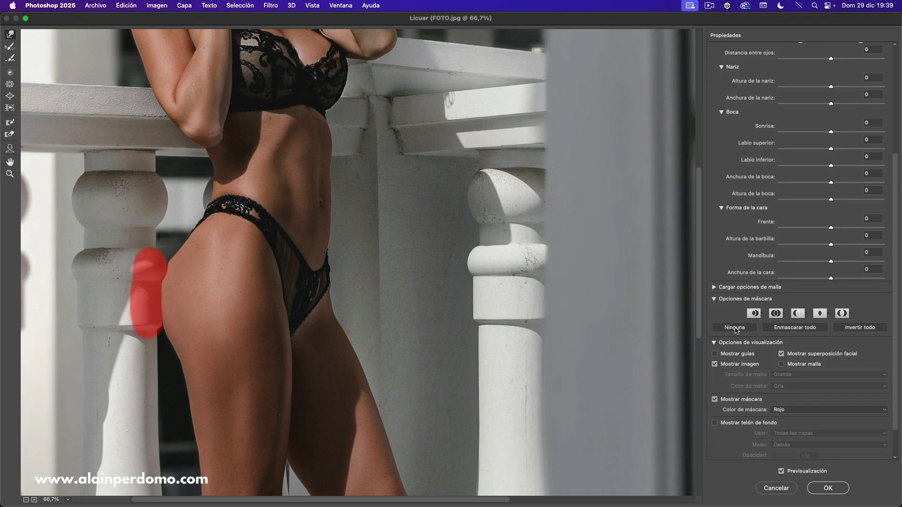
left_click(735, 328)
scroll(251, 307, "down", 1)
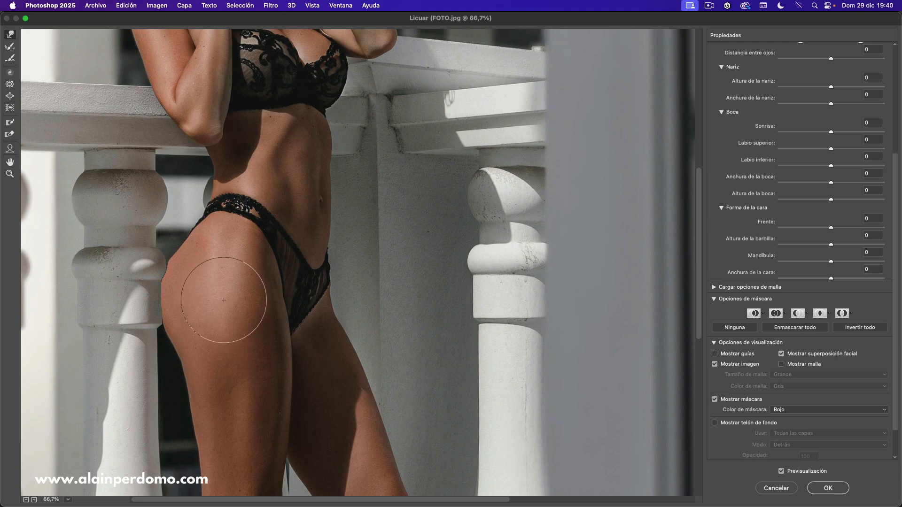
scroll(228, 289, "down", 1)
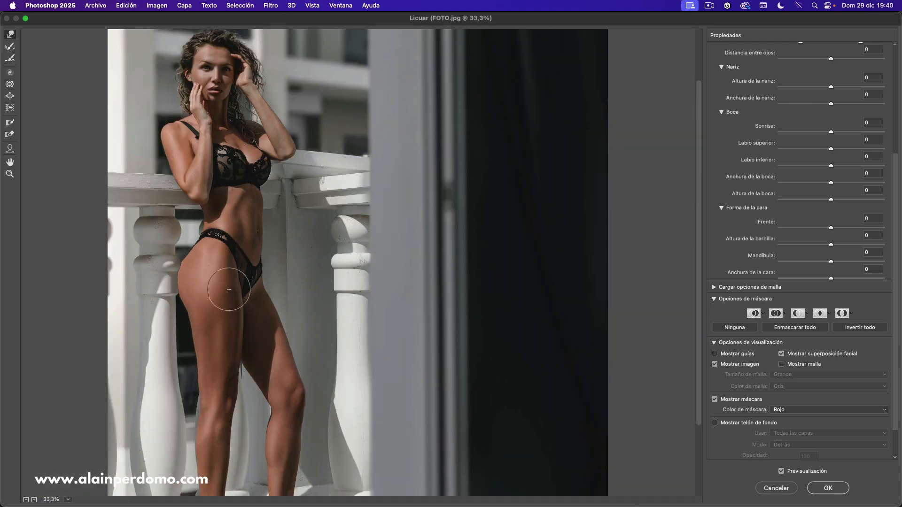
left_click_drag(243, 202, 244, 209)
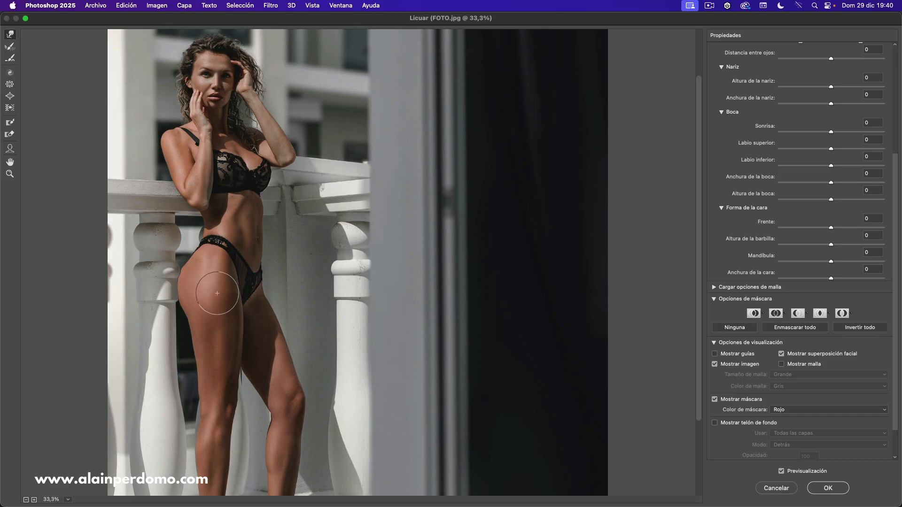
left_click(769, 493)
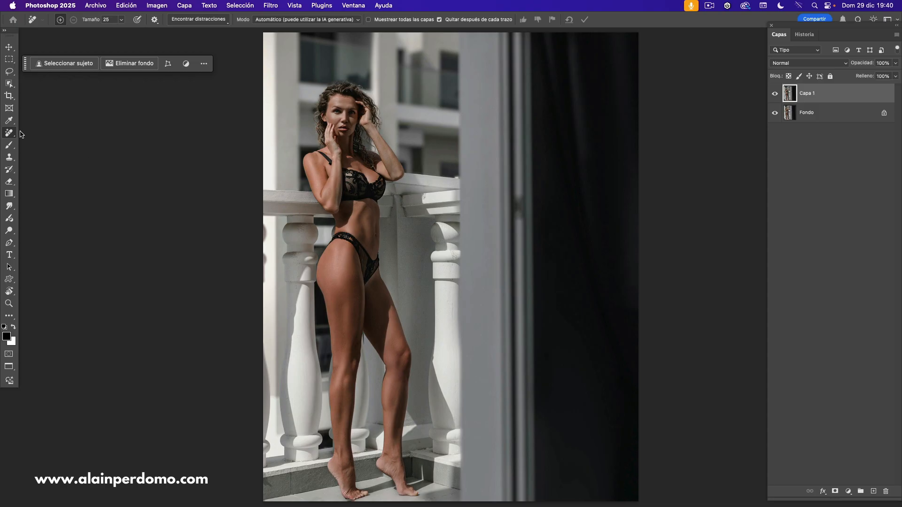
Step: Select the subject, copy the model to a new layer, and briefly view that layer on its own
left_click(9, 72)
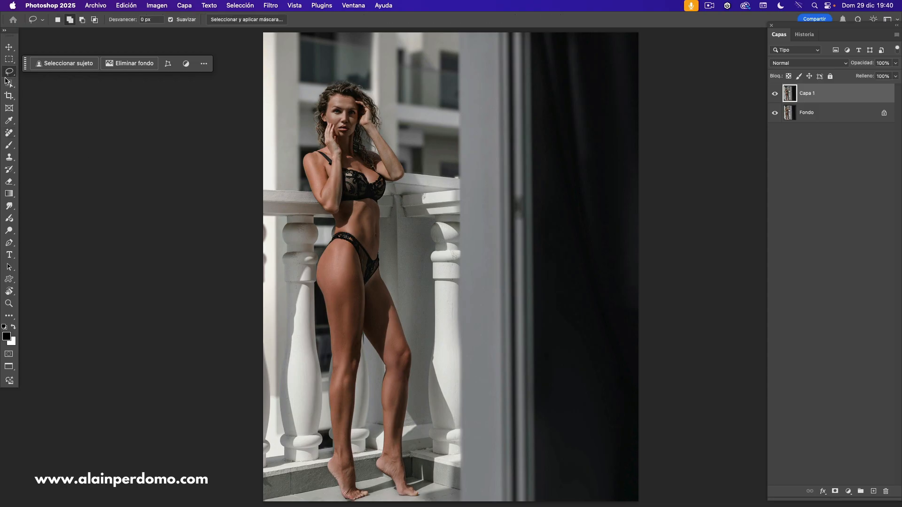
left_click(83, 67)
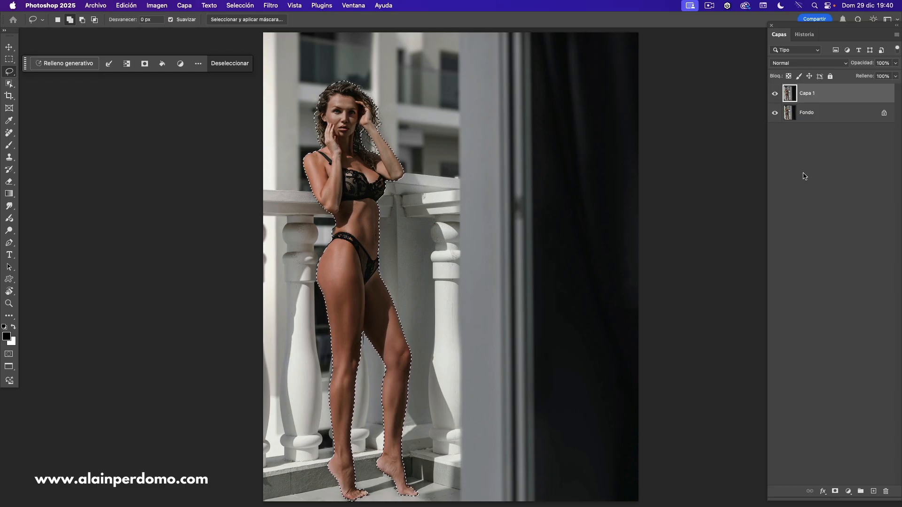
key("super+j")
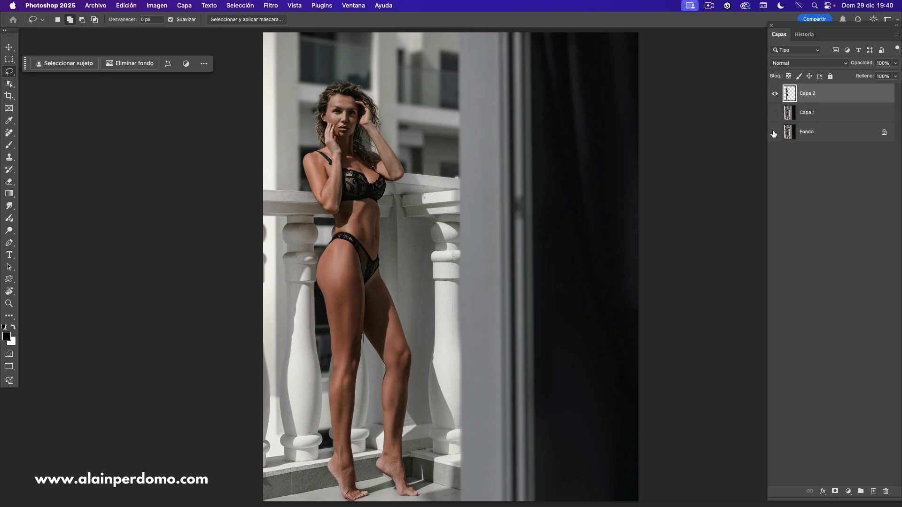
left_click(776, 93, "alt")
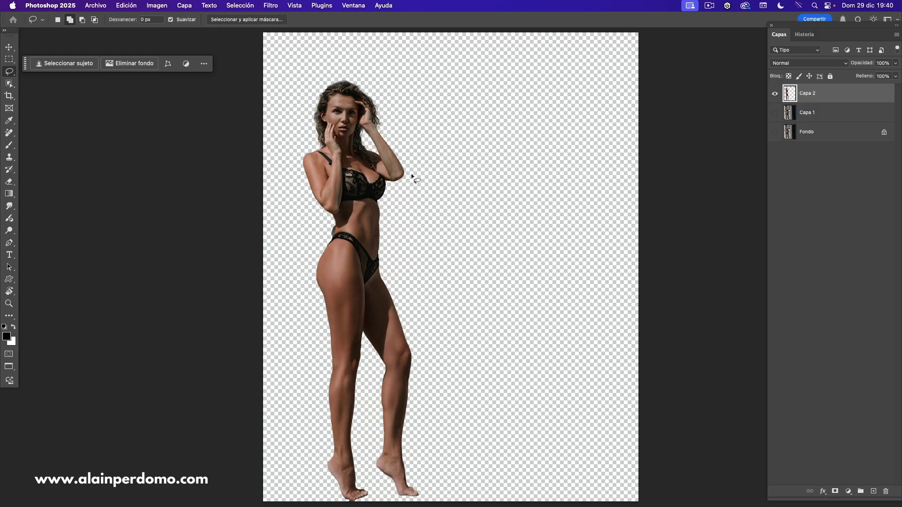
left_click_drag(775, 114, 775, 131)
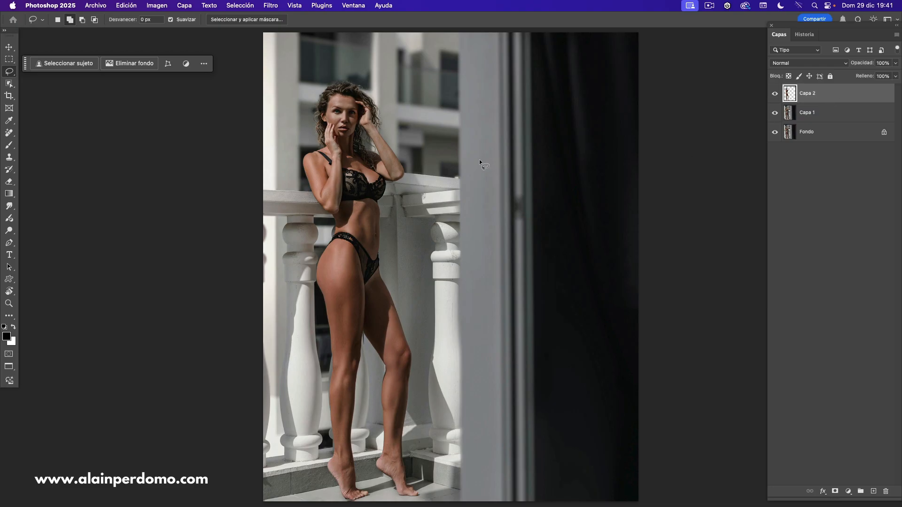
Step: Hide Capa 2, make Capa 1 the active layer, and load the model's silhouette as a selection
left_click(775, 93)
left_click(789, 115)
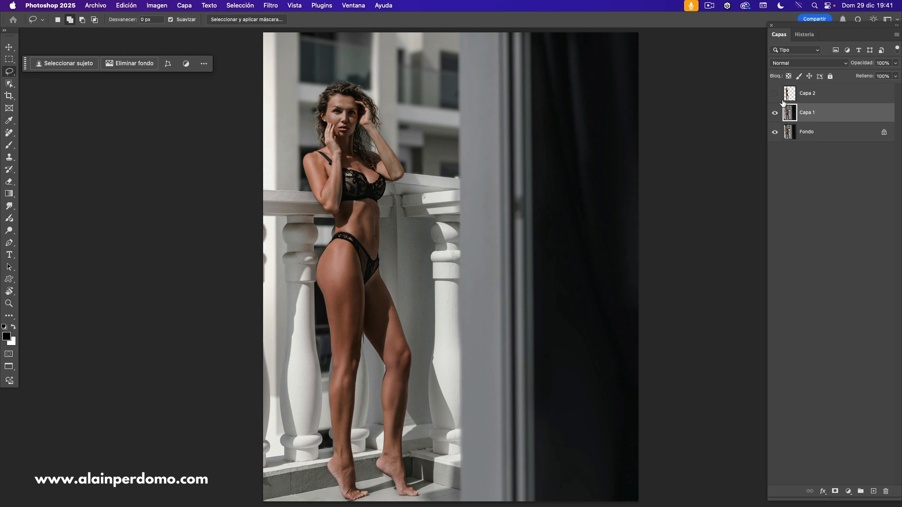
left_click(790, 109, "super")
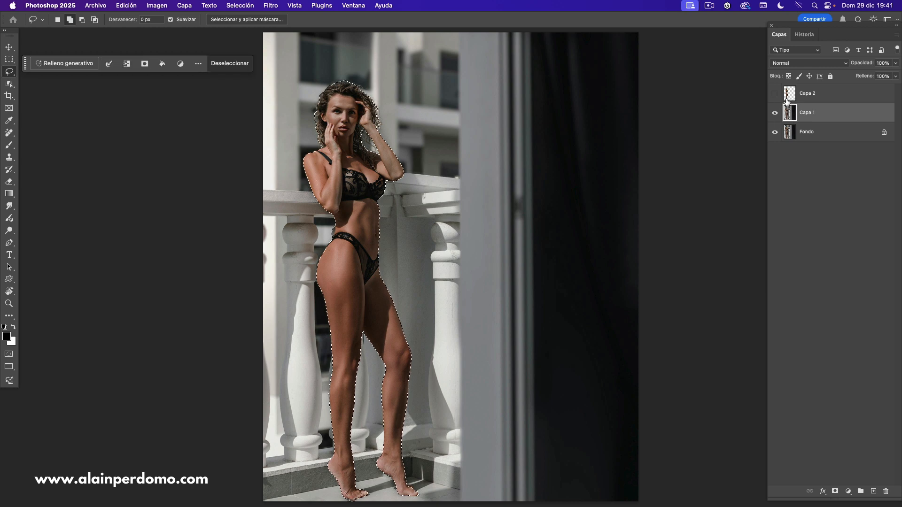
Step: Expand the selection around the model by 40 pixels
left_click(243, 6)
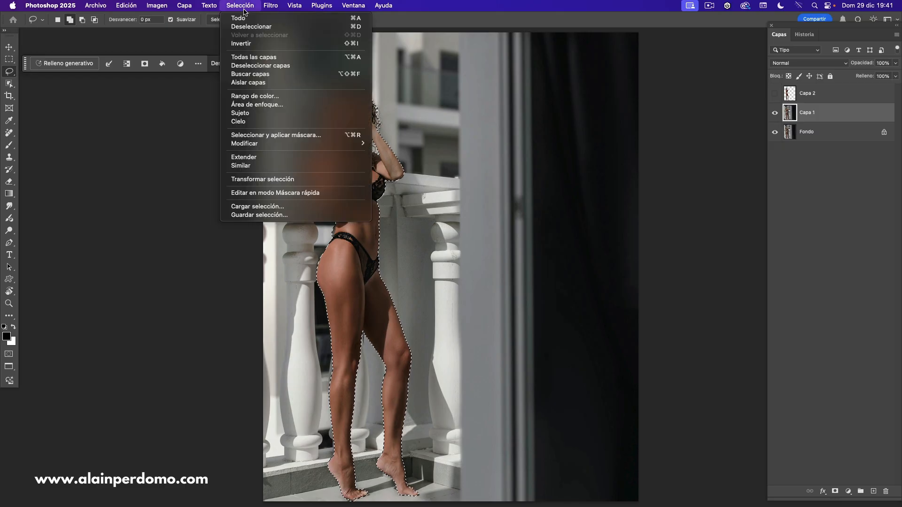
mouse_move(257, 144)
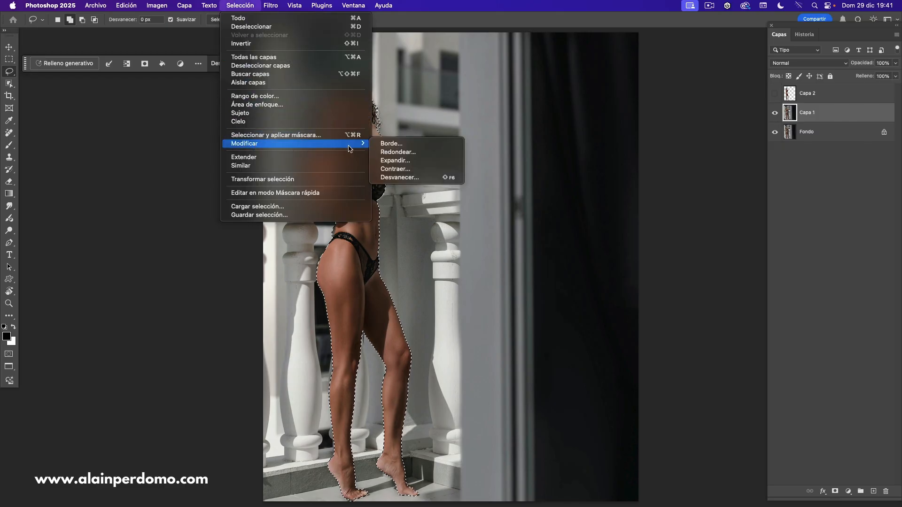
left_click(396, 161)
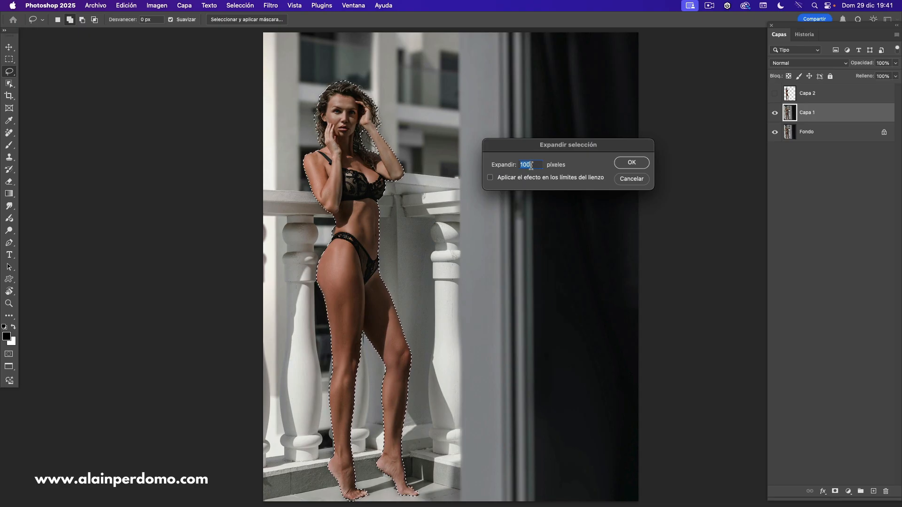
left_click_drag(507, 167, 504, 166)
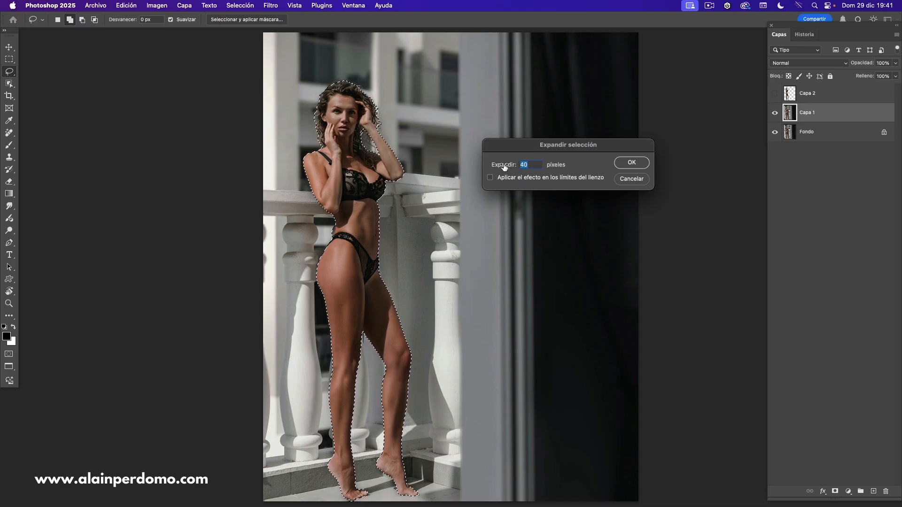
left_click(632, 163)
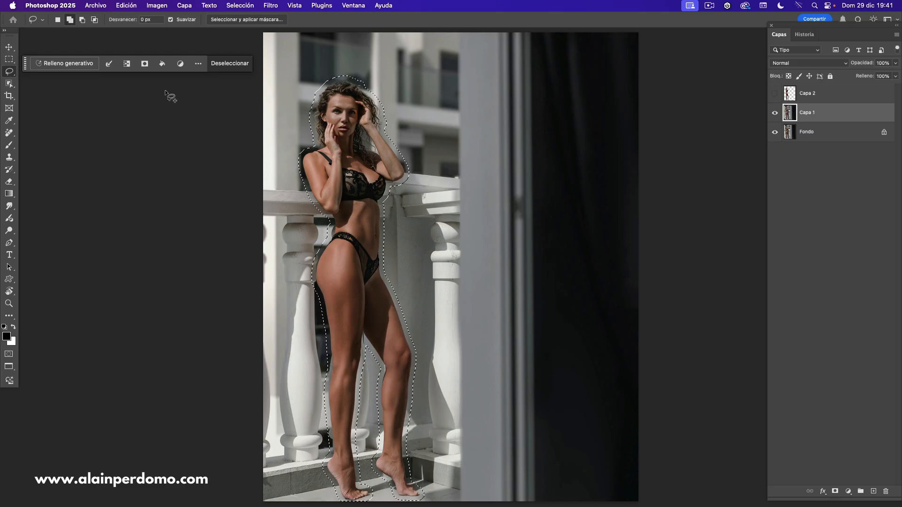
Step: Replace the selected model area using Generative Fill with an empty prompt, and show Capa 2 again
left_click(65, 63)
left_click(295, 63)
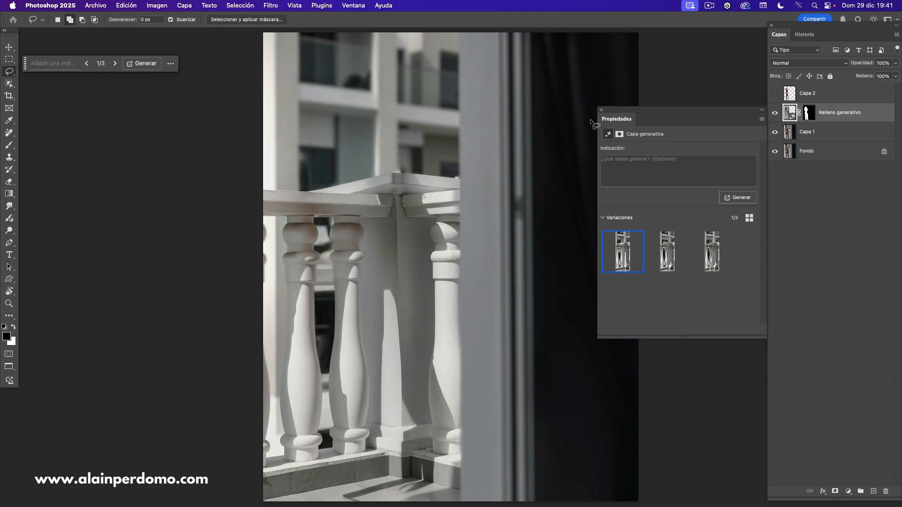
left_click(774, 94)
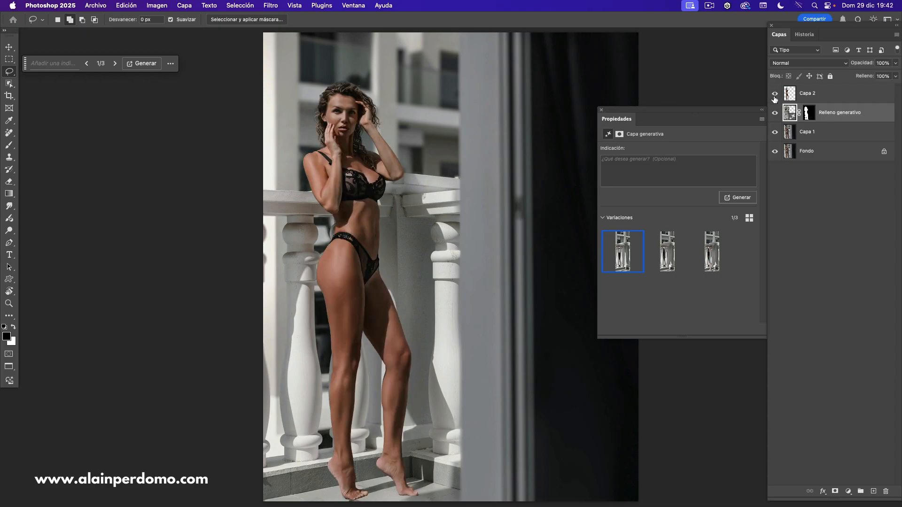
left_click(601, 110)
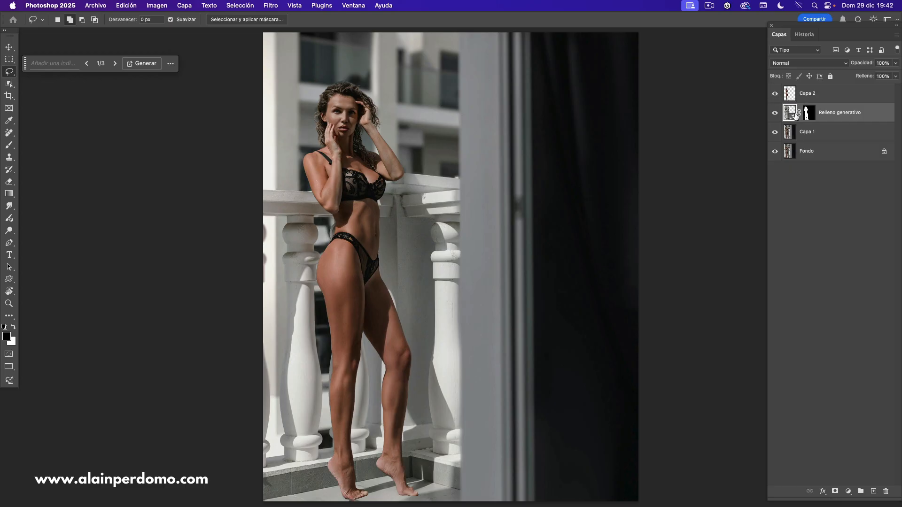
Step: Merge the Relleno generativo layer with Capa 1 while Capa 2 is hidden, and show and select Capa 2
left_click(775, 93)
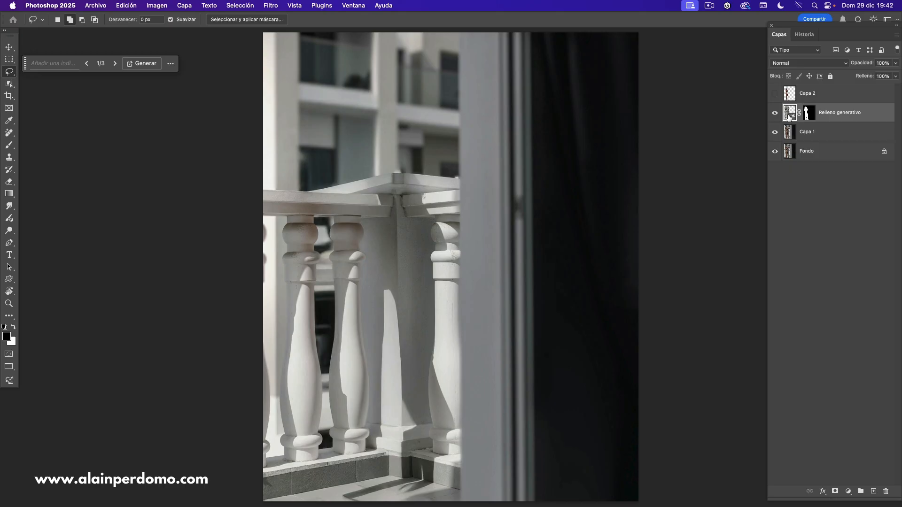
left_click(792, 134, "shift")
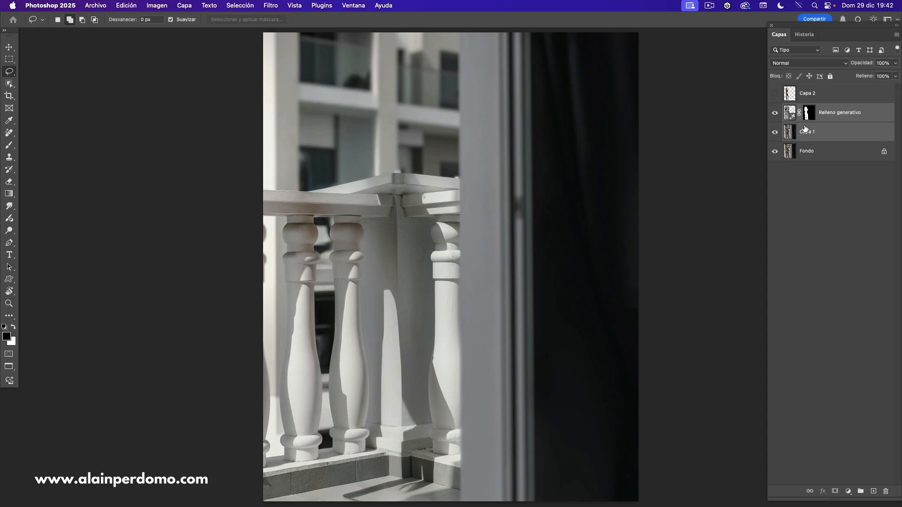
key("super+e")
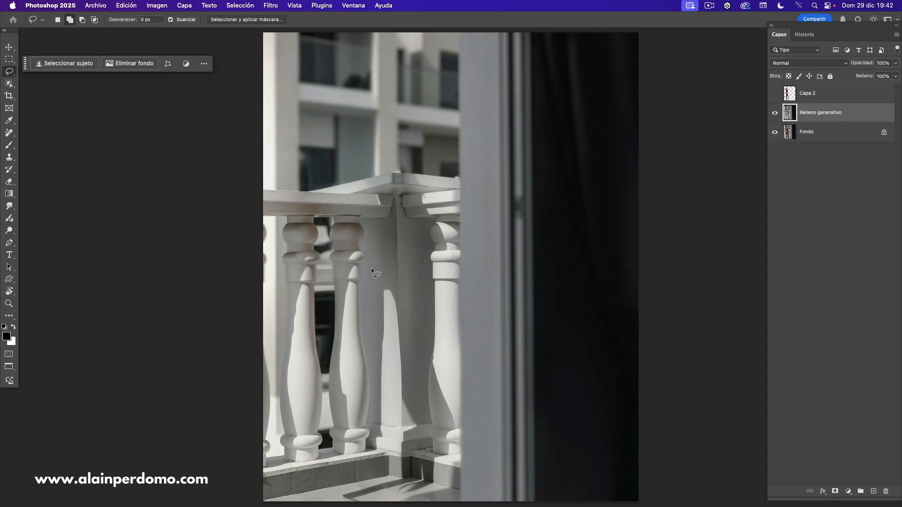
left_click(775, 96)
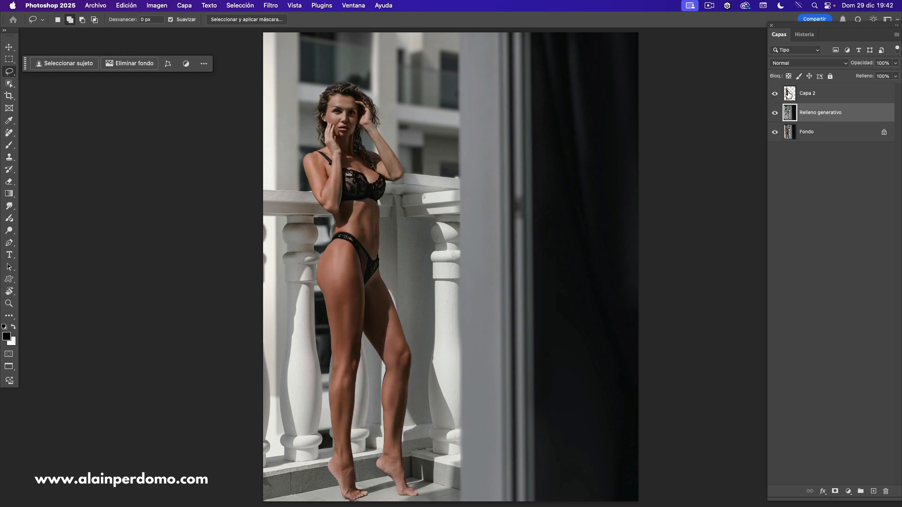
left_click(789, 95)
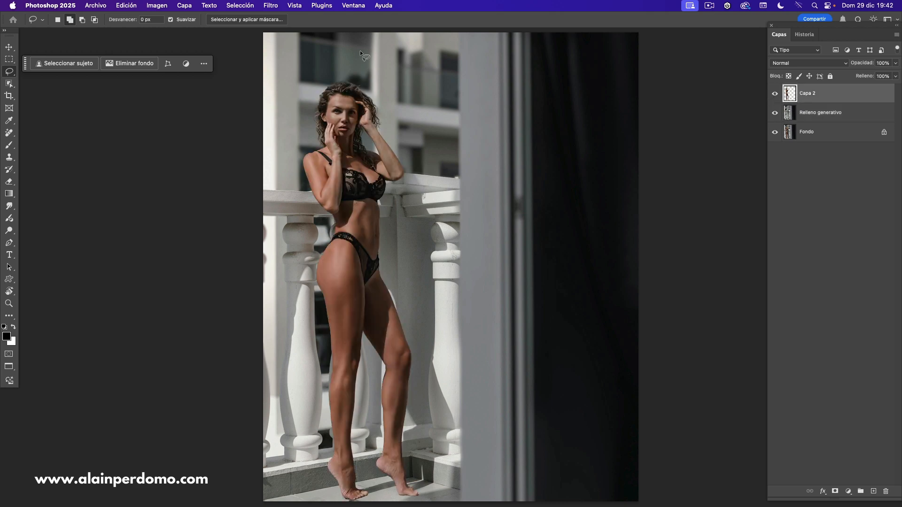
Step: Open Capa 2 in the Liquify filter and show the backdrop using Todas las capas
left_click(271, 6)
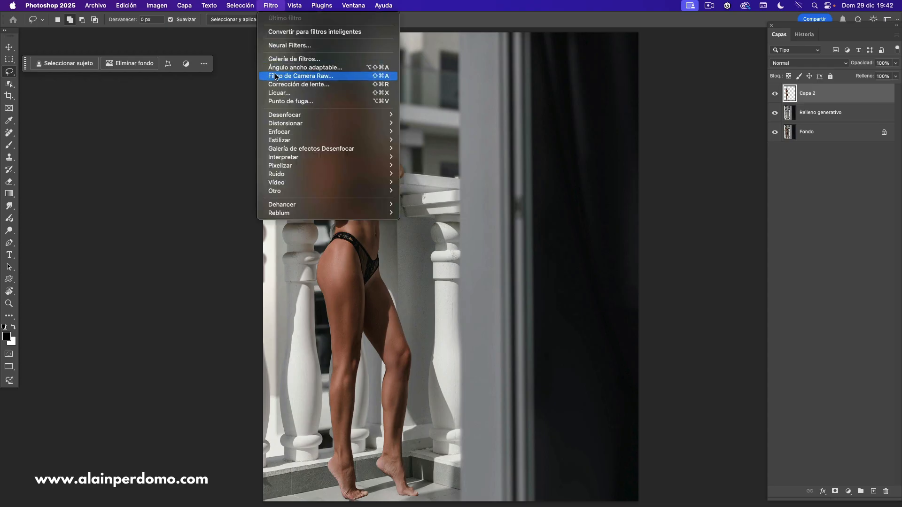
left_click(278, 93)
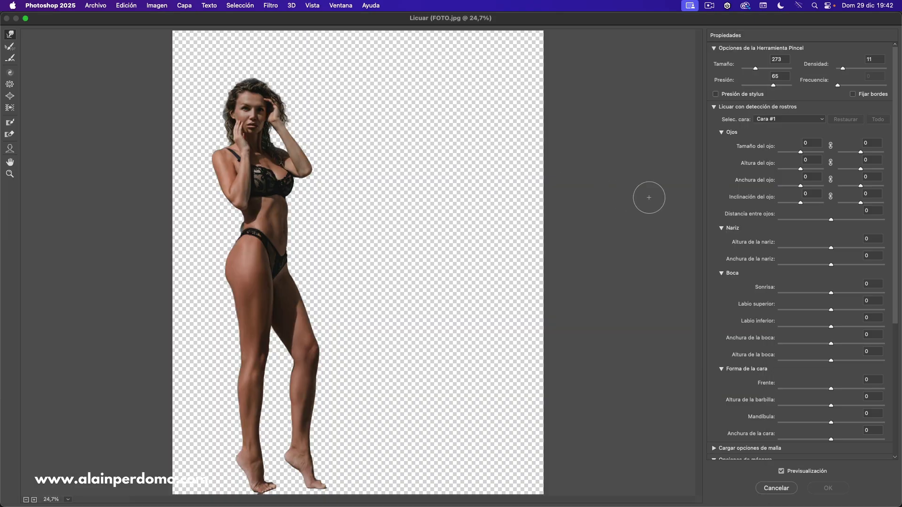
scroll(868, 329, "down", 5)
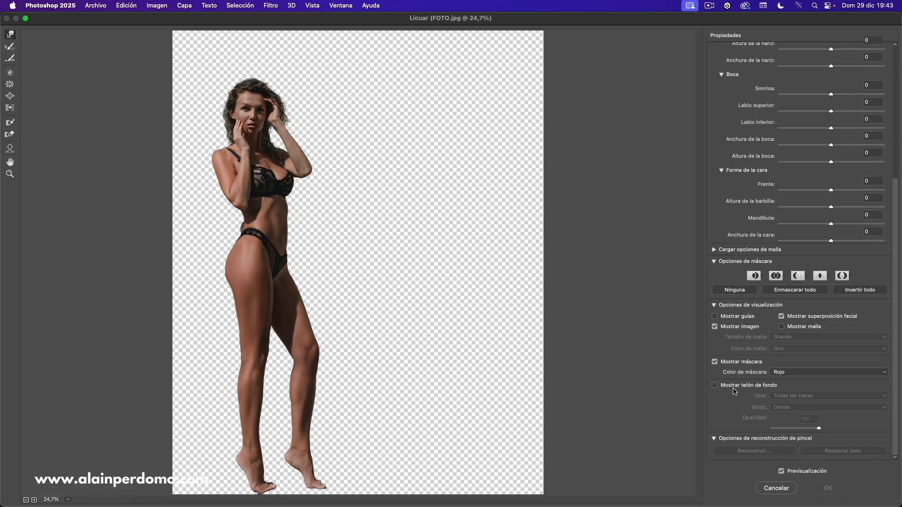
left_click(715, 386)
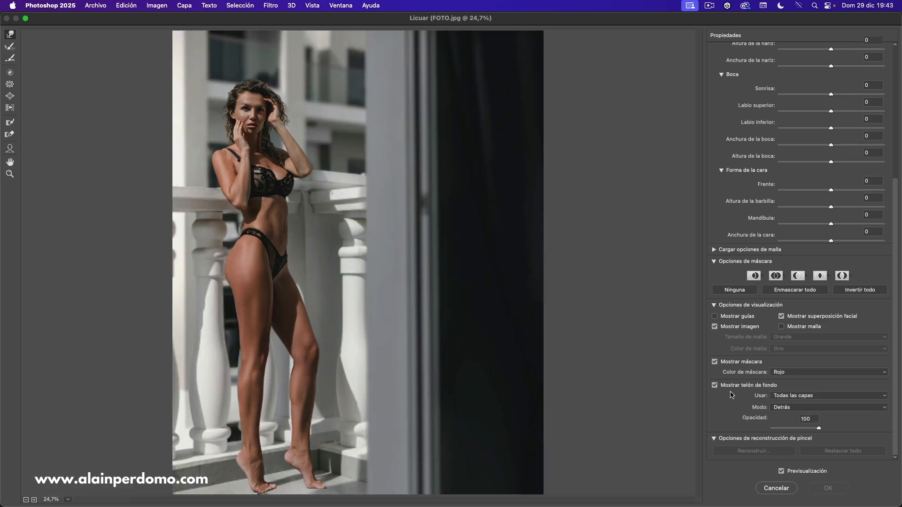
left_click(788, 398)
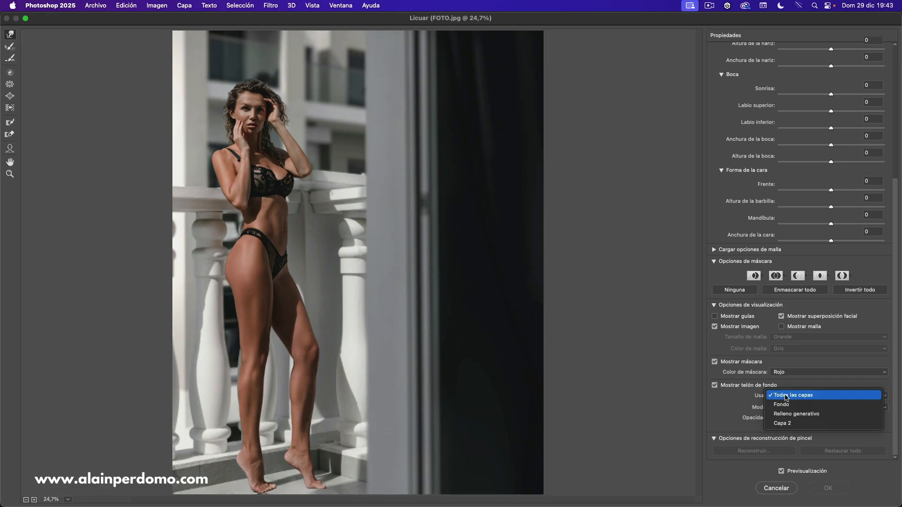
left_click(787, 398)
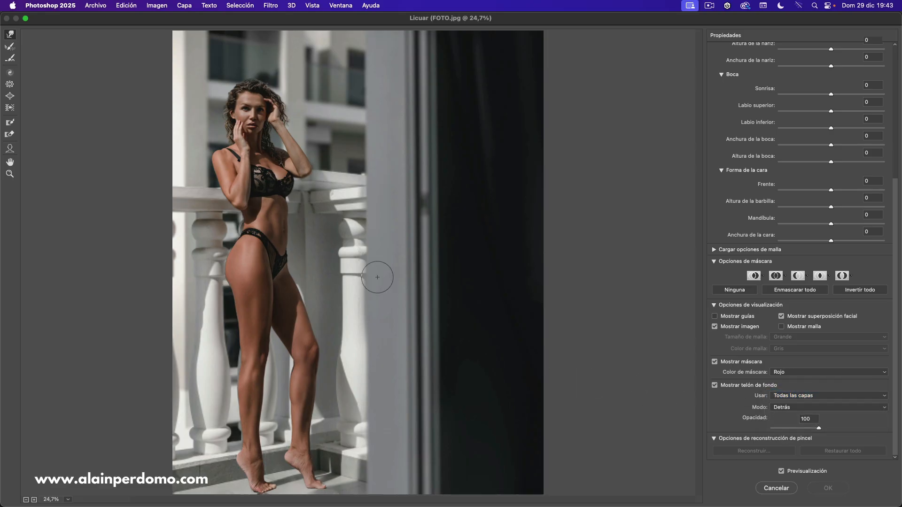
Step: Try the Delante backdrop mode, lowering its opacity to 0 and raising it back to 100
left_click(794, 409)
left_click(784, 397)
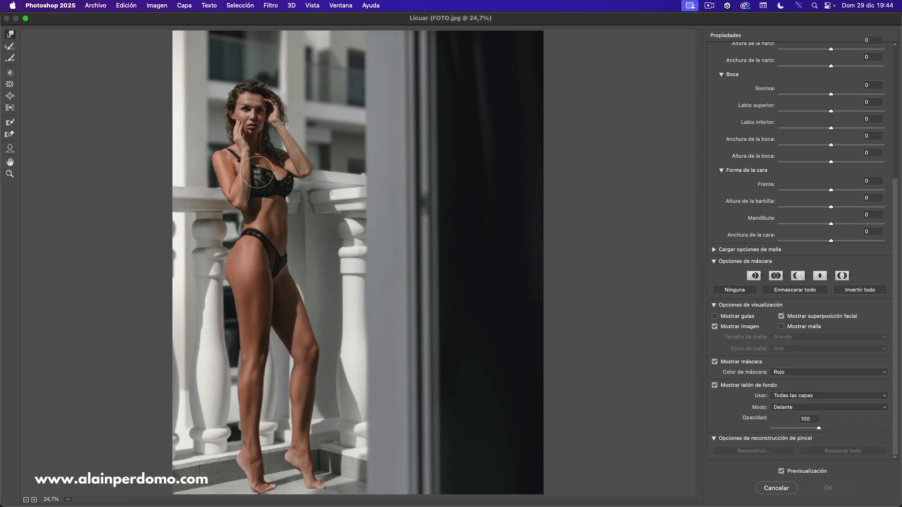
left_click_drag(818, 431, 756, 425)
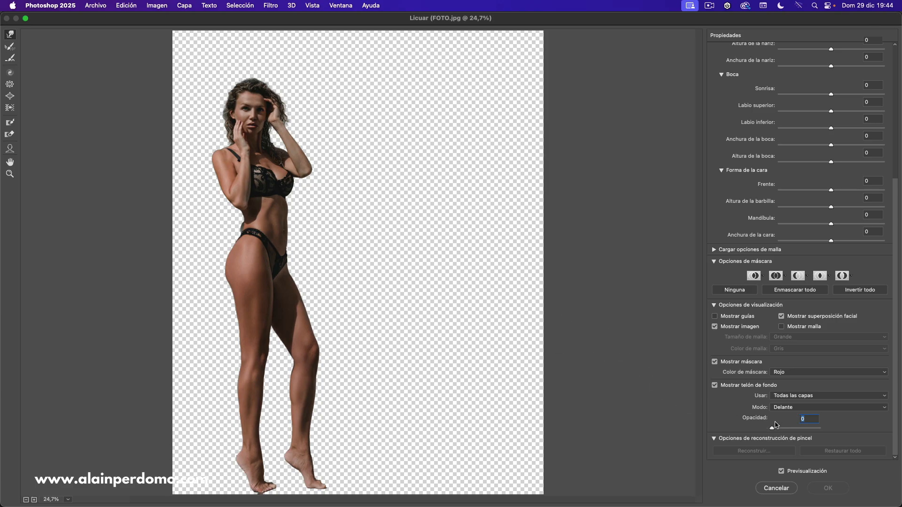
left_click_drag(773, 430, 840, 430)
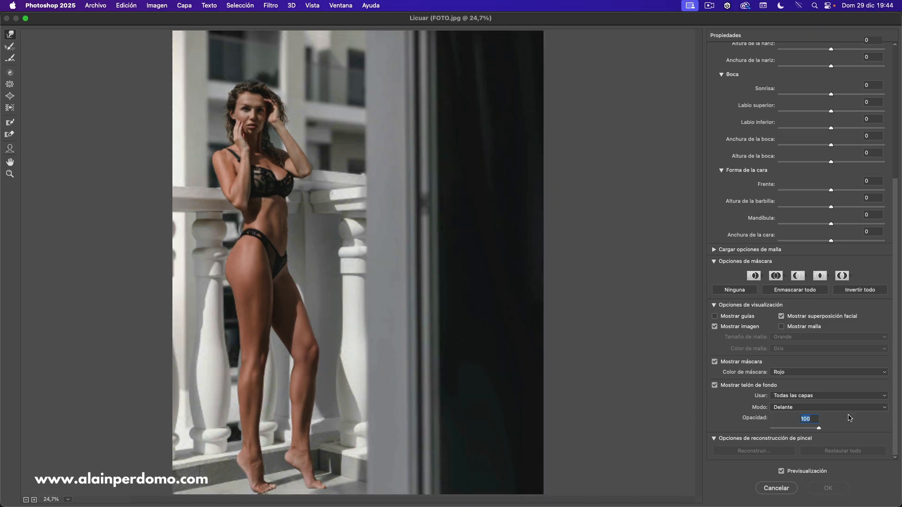
Step: Try the Fusión backdrop mode, and return the backdrop to Detrás at opacity 100
left_click(835, 408)
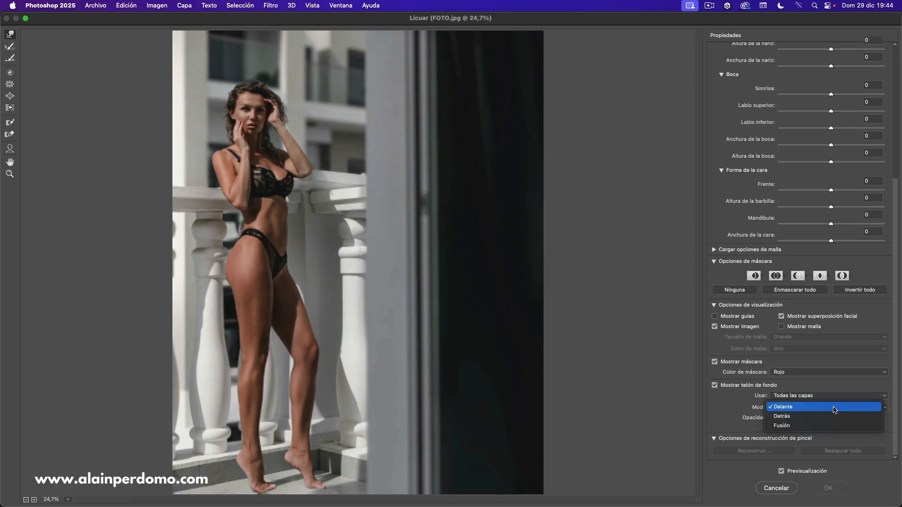
left_click(817, 426)
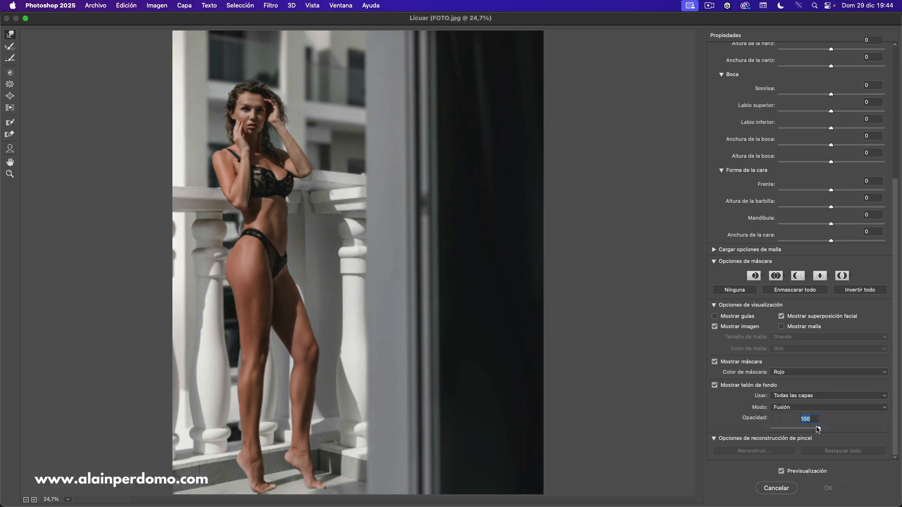
mouse_move(820, 432)
left_mouse_down()
mouse_move(794, 428)
mouse_move(822, 425)
left_mouse_up()
left_click(830, 407)
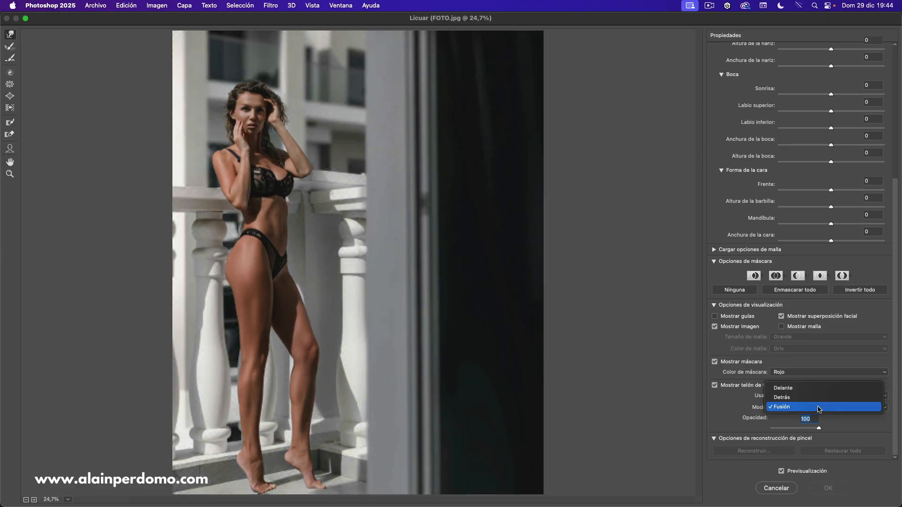
left_click(808, 399)
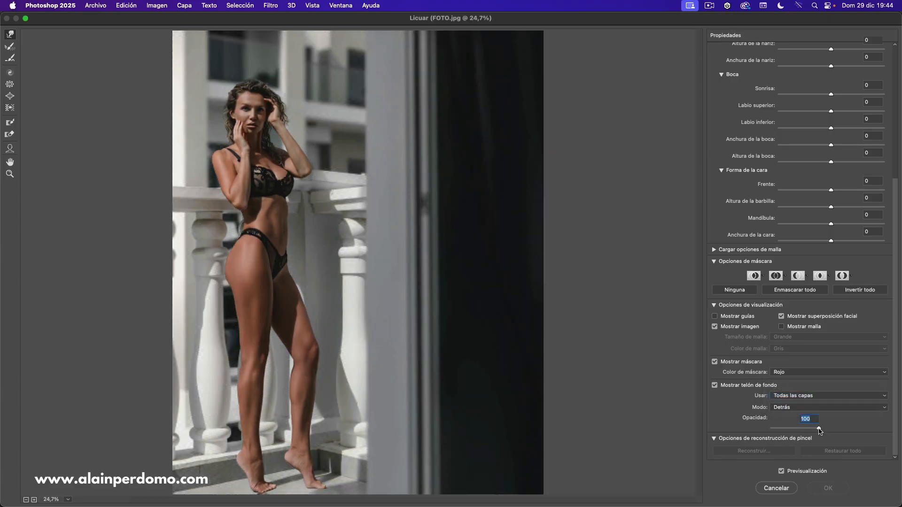
left_click_drag(798, 426, 818, 433)
left_click_drag(797, 430, 846, 423)
Step: Reshape the outer contour of the model's hip with a gentle Forward Warp stroke
key("super+equal")
key("super+equal")
key("super+equal")
key("super+equal")
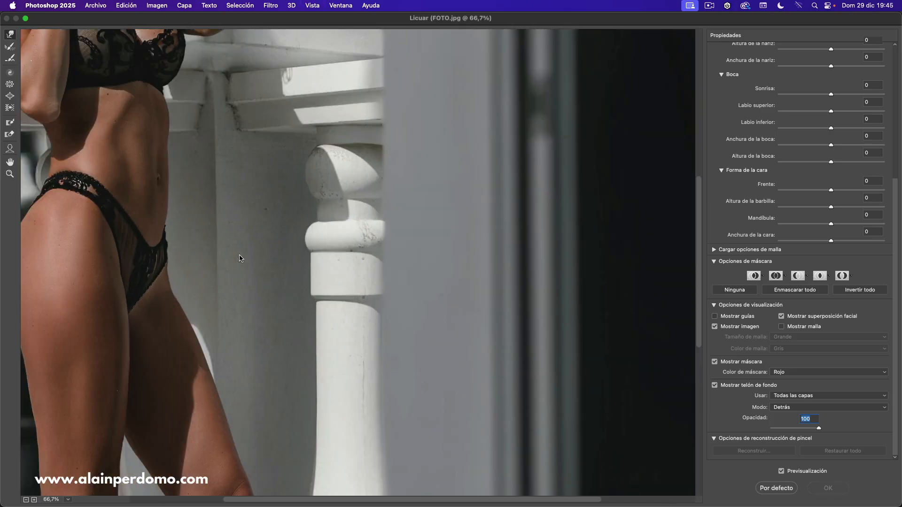
left_click_drag(222, 317, 374, 310)
left_click_drag(412, 356, 424, 376)
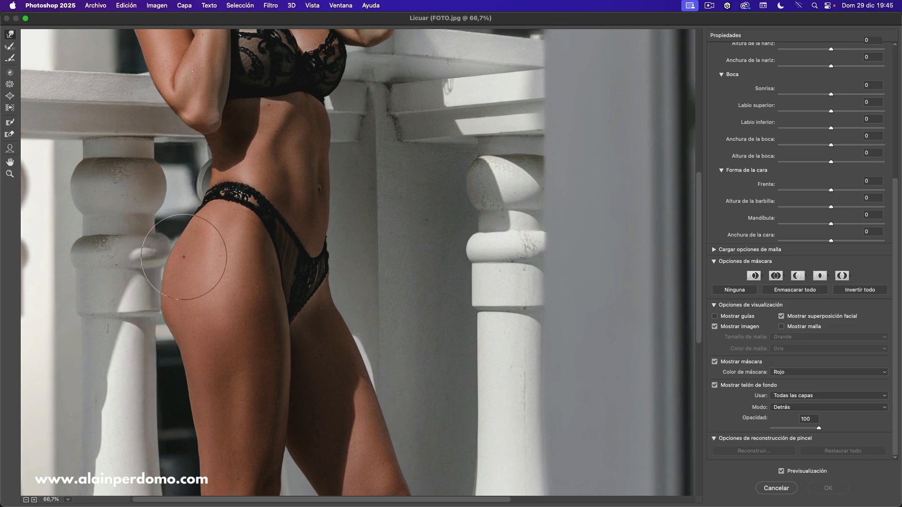
left_click_drag(213, 294, 230, 310)
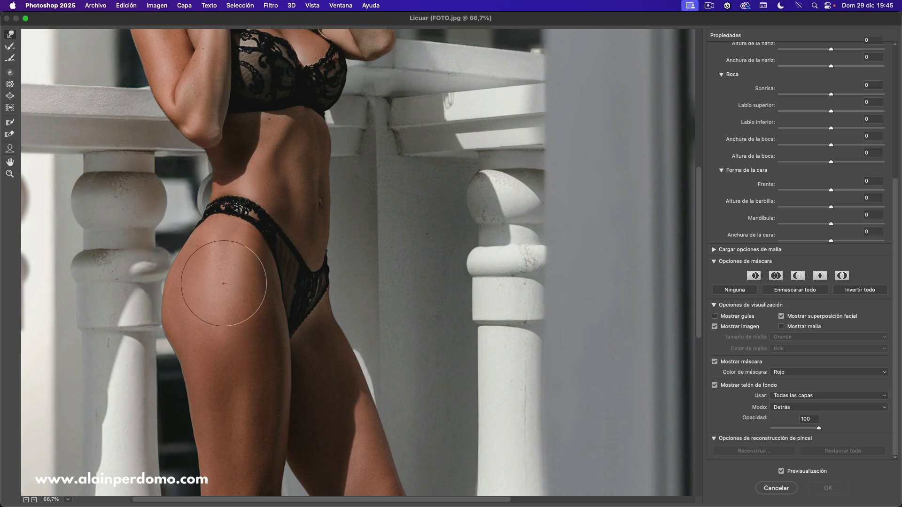
left_click_drag(226, 292, 225, 291)
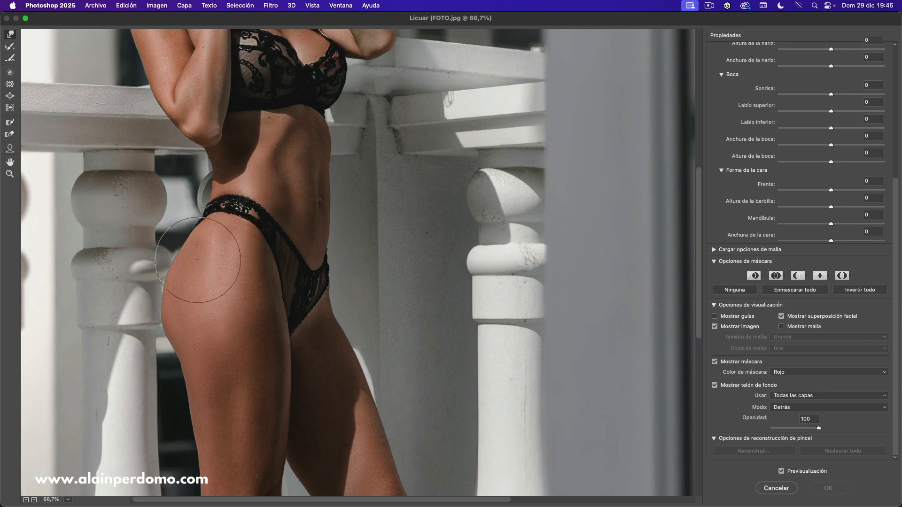
left_click_drag(186, 254, 191, 280)
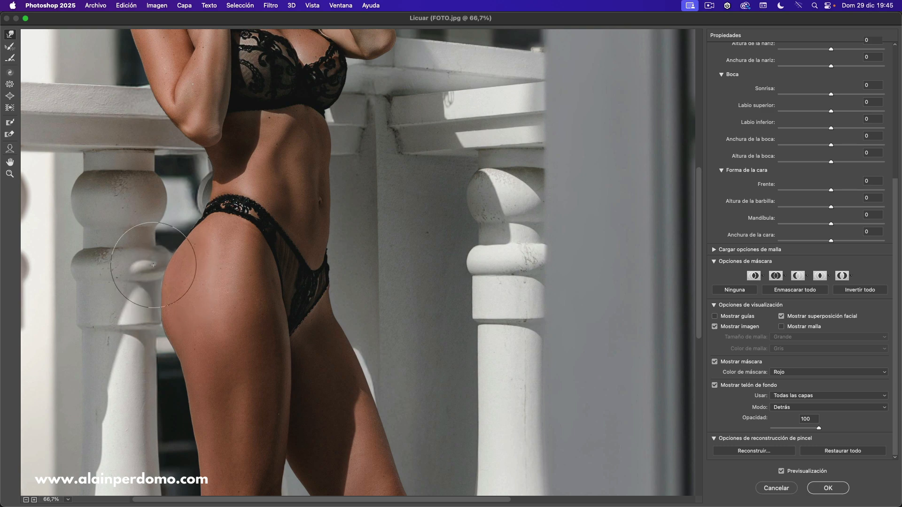
Step: Try pushing the hip's outer edge far over the balustrade, and undo the exaggerated strokes
mouse_move(190, 281)
left_mouse_down()
mouse_move(137, 253)
mouse_move(147, 278)
mouse_move(143, 308)
mouse_move(157, 267)
mouse_move(171, 284)
mouse_move(141, 287)
mouse_move(139, 270)
mouse_move(177, 286)
mouse_move(153, 265)
mouse_move(188, 275)
mouse_move(175, 239)
mouse_move(182, 263)
mouse_move(166, 284)
left_mouse_up()
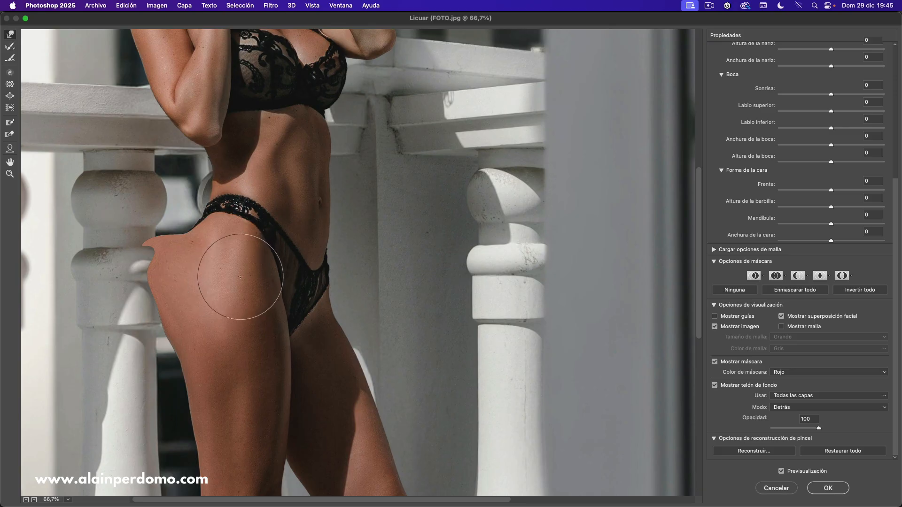
key("super+z")
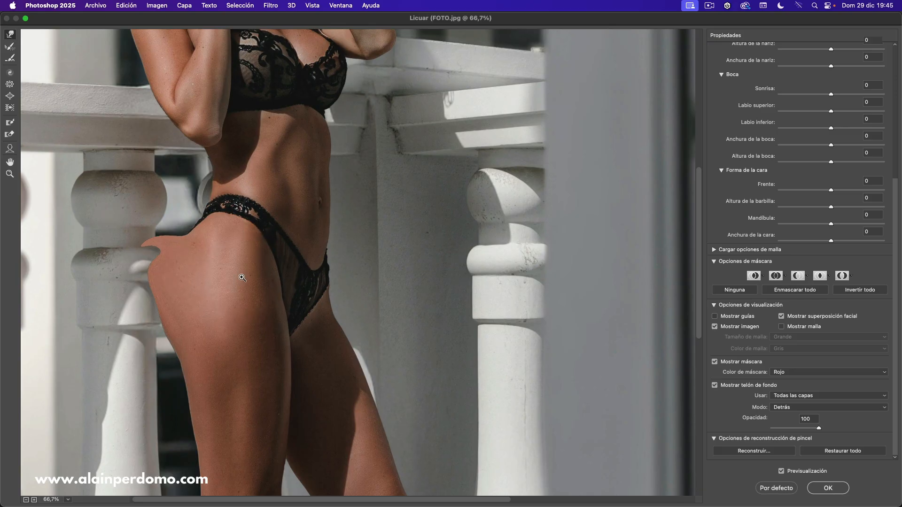
key("super+z")
key("super+z")
key("super+z")
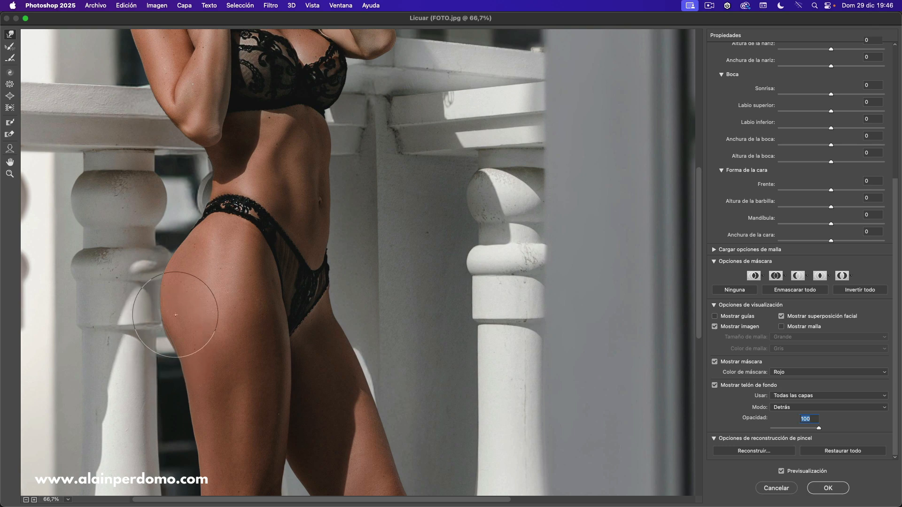
Step: Check the reshaped hip up close and apply the Liquify changes to Capa 2
key("super+plus")
key("space")
left_click_drag(184, 372, 296, 288)
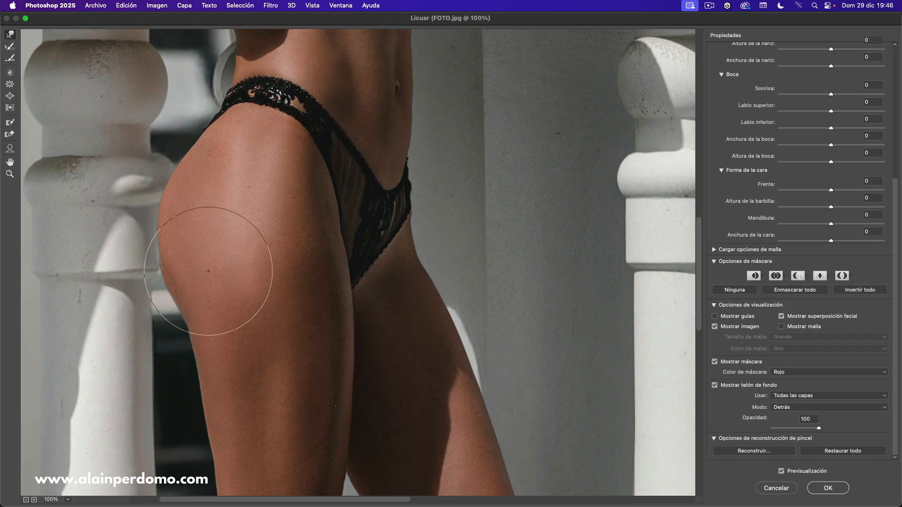
scroll(233, 302, "down", 1, "alt")
scroll(241, 306, "up", 2)
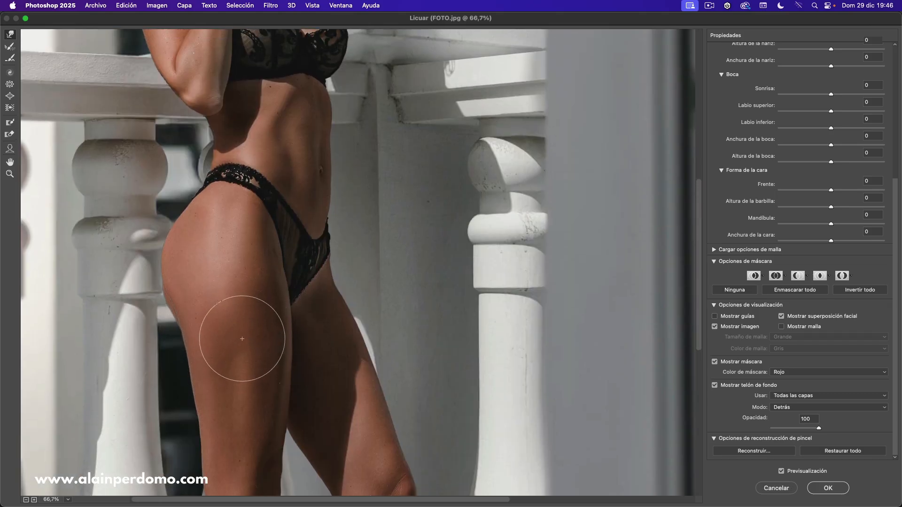
left_click(828, 489)
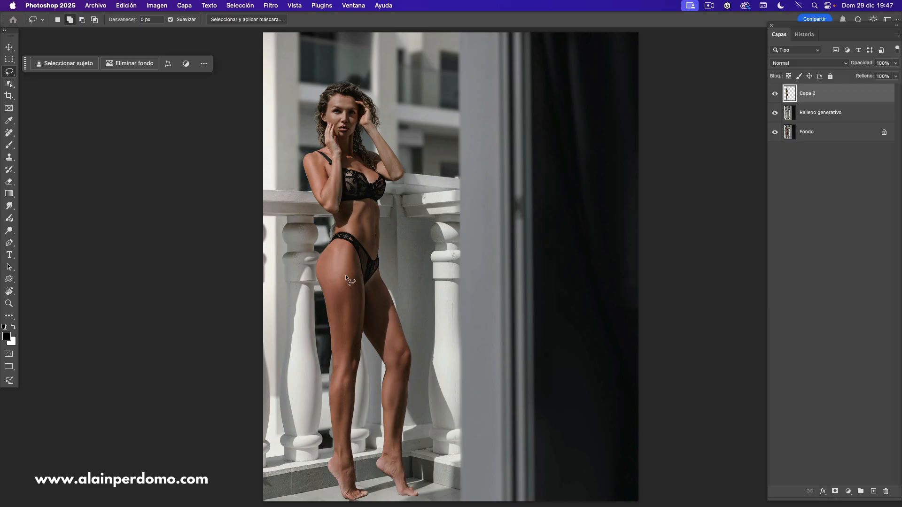
Step: Examine the filled background behind the model's hips by hiding Capa 2 and showing it again
scroll(345, 275, "up", 5)
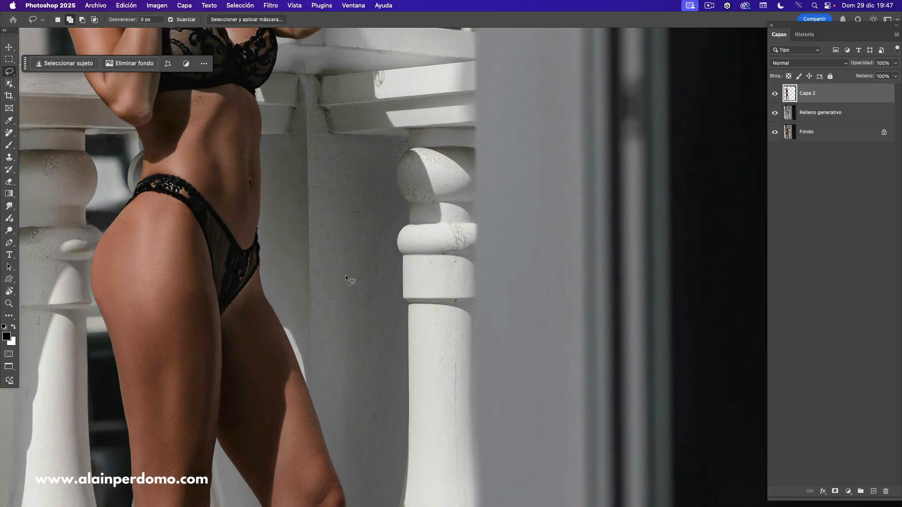
left_click_drag(205, 316, 293, 368)
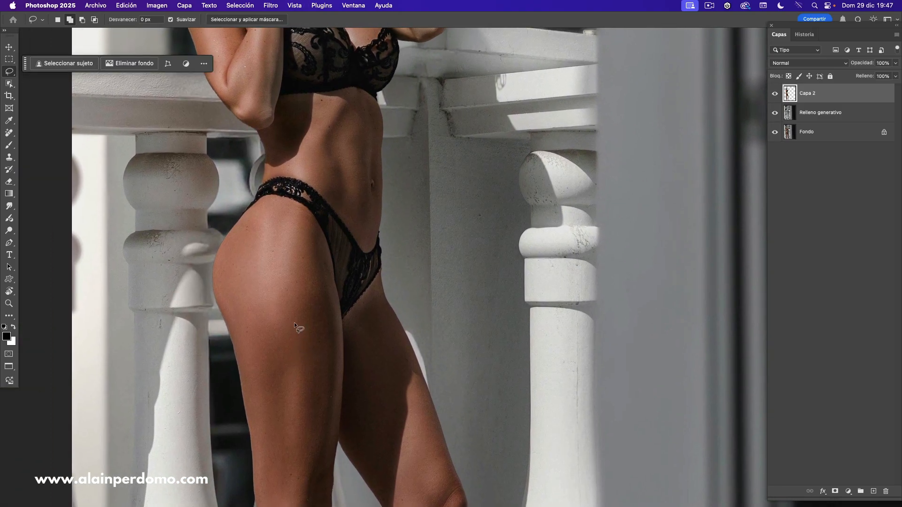
left_click(773, 97)
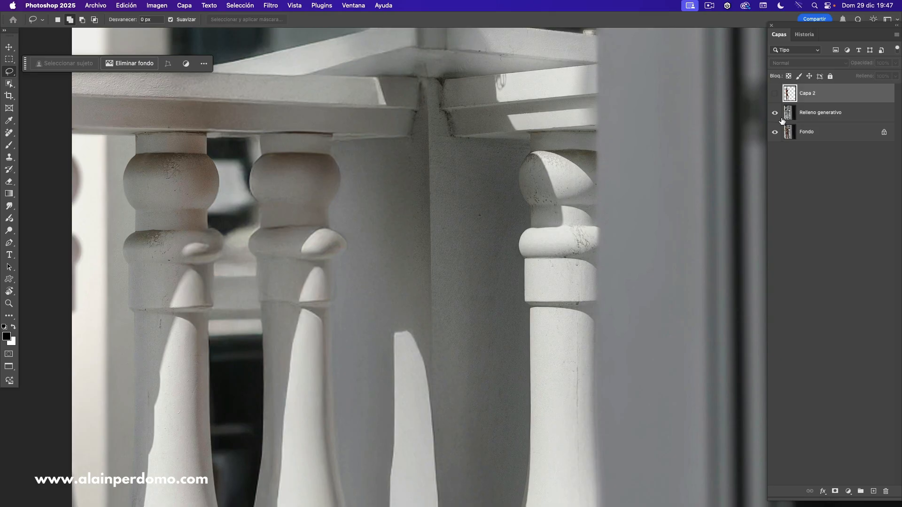
left_click(775, 95)
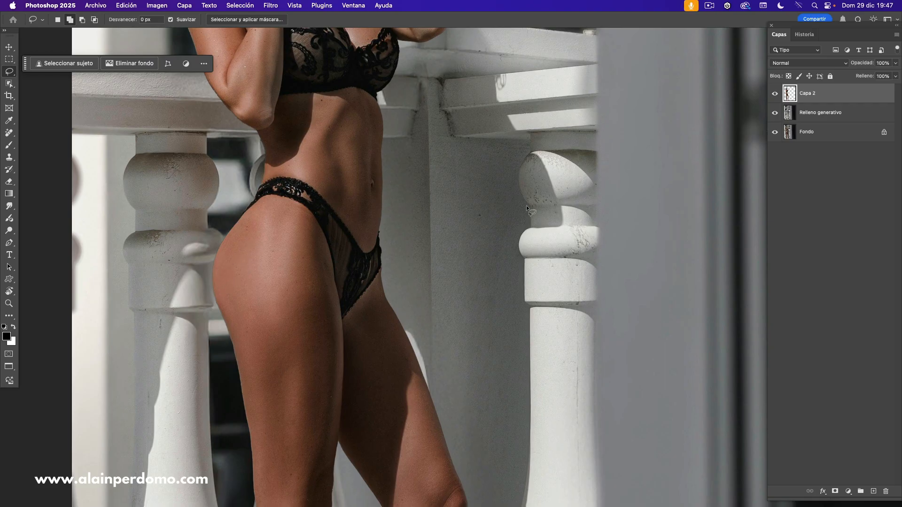
Step: Compare the reshaped figure with the original by isolating Fondo and restoring all layers, and check the whole figure
left_click(775, 133, "alt")
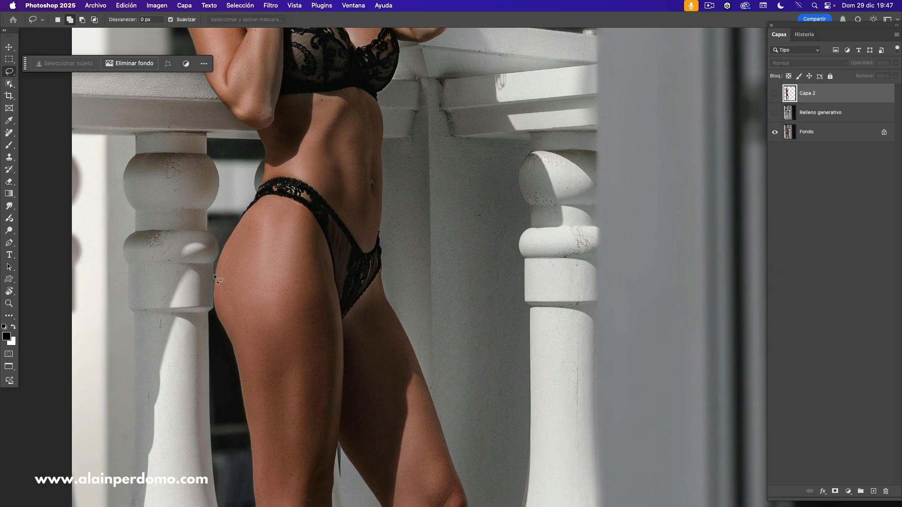
left_click(774, 133, "alt")
left_click(775, 133, "alt")
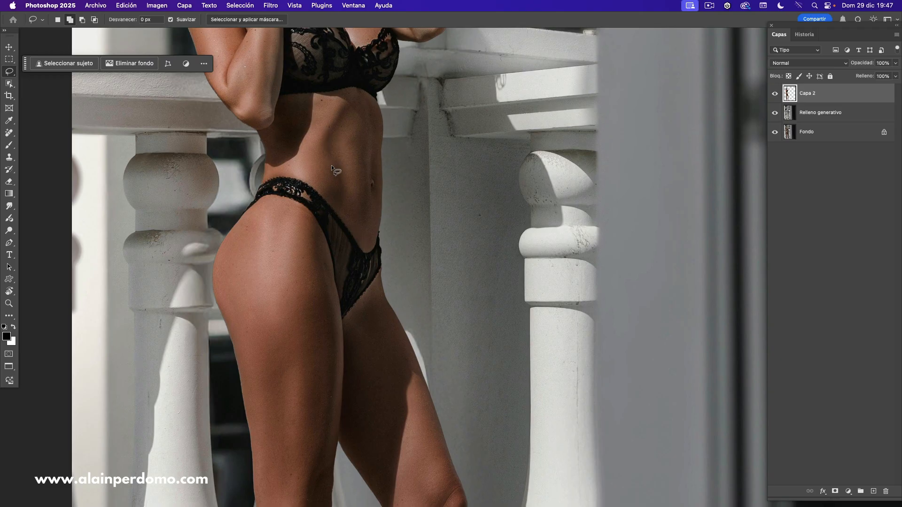
left_click(775, 133, "alt")
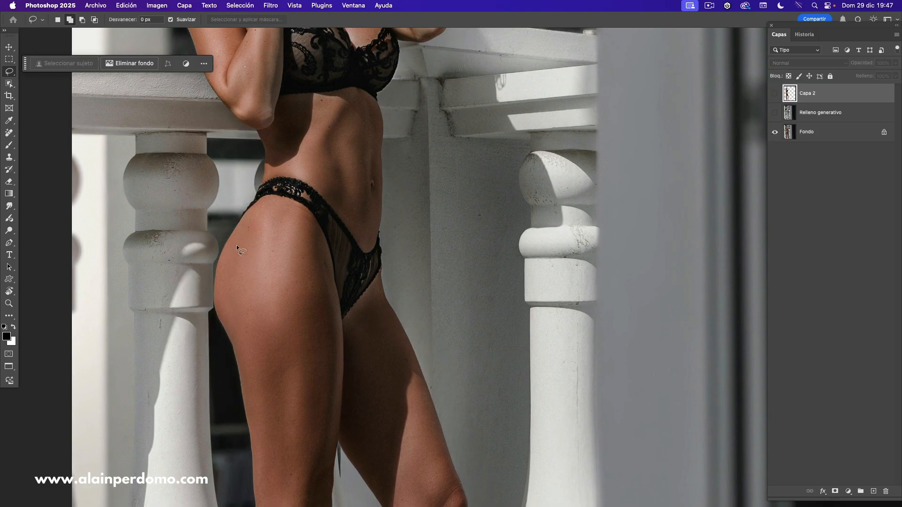
left_click(774, 132, "alt")
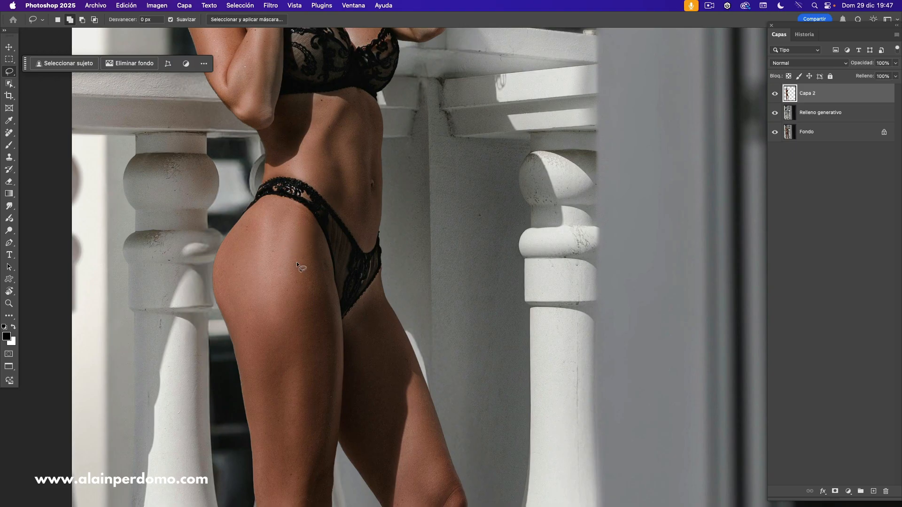
left_click_drag(296, 246, 299, 293)
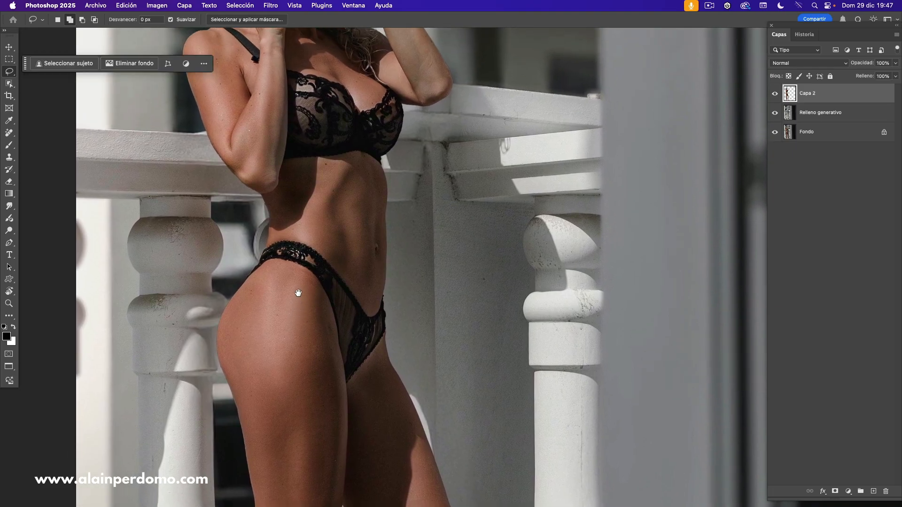
key("super+minus")
key("super+minus")
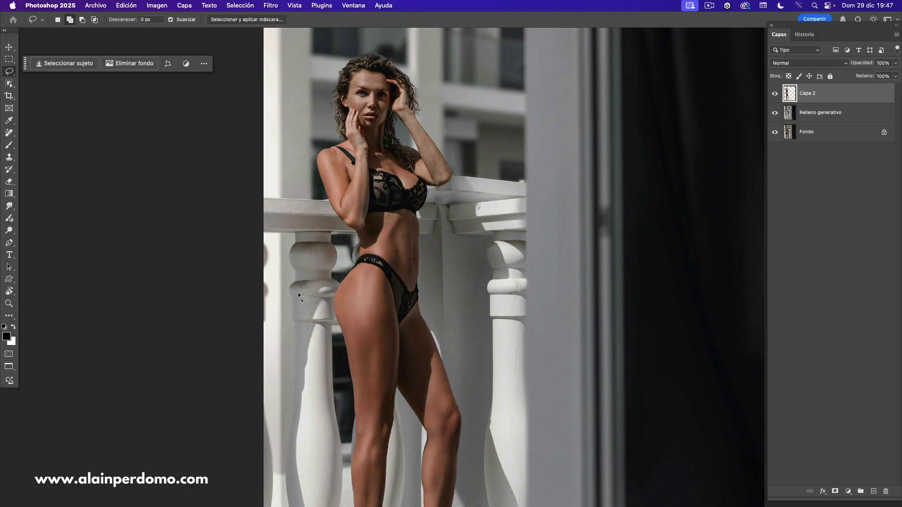
left_click_drag(378, 301, 350, 318)
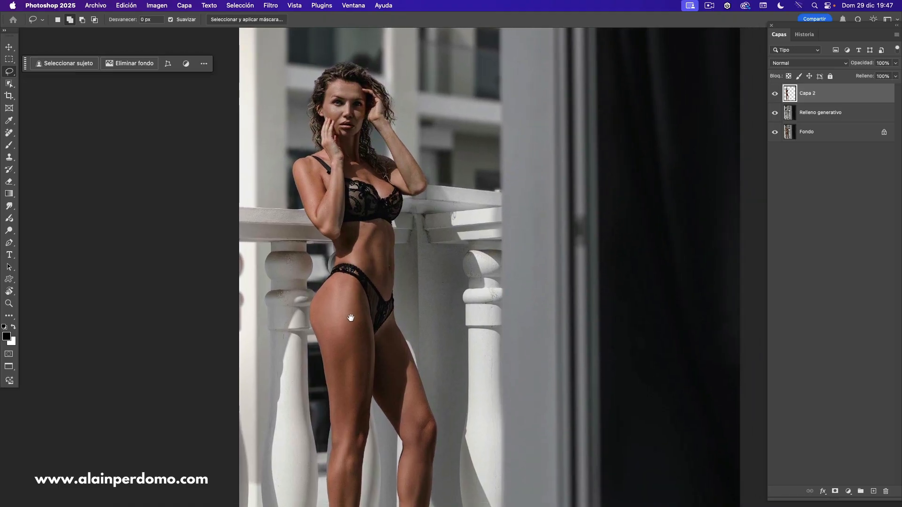